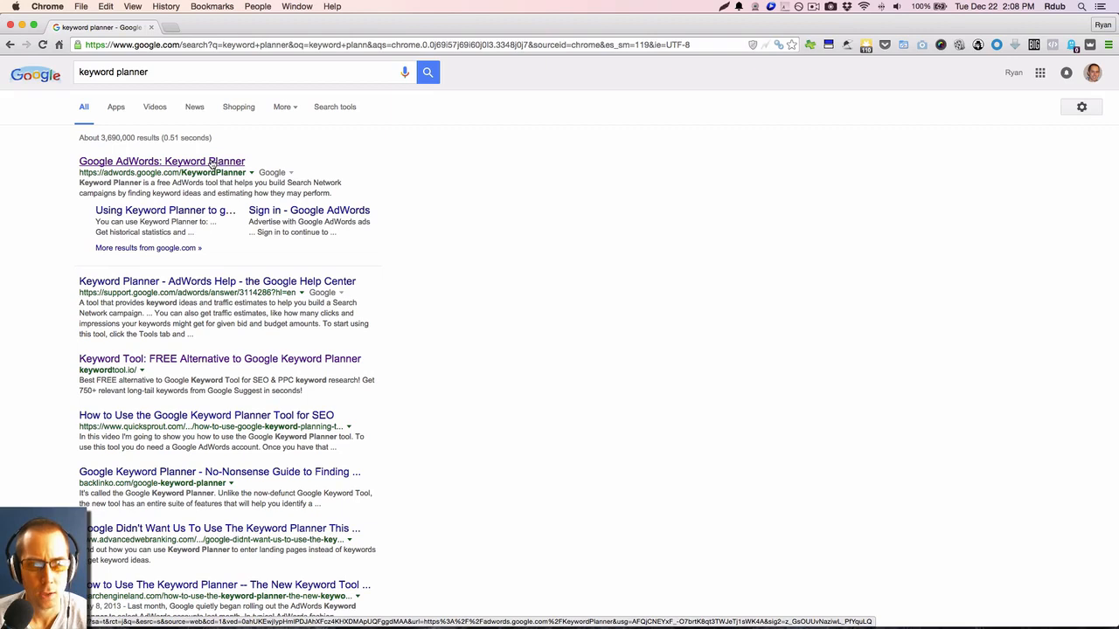
Open the Google AdWords Keyword Planner in a new tab and expand the search for new keywords using a phrase, website or category.
super+click(211, 163)
click(203, 27)
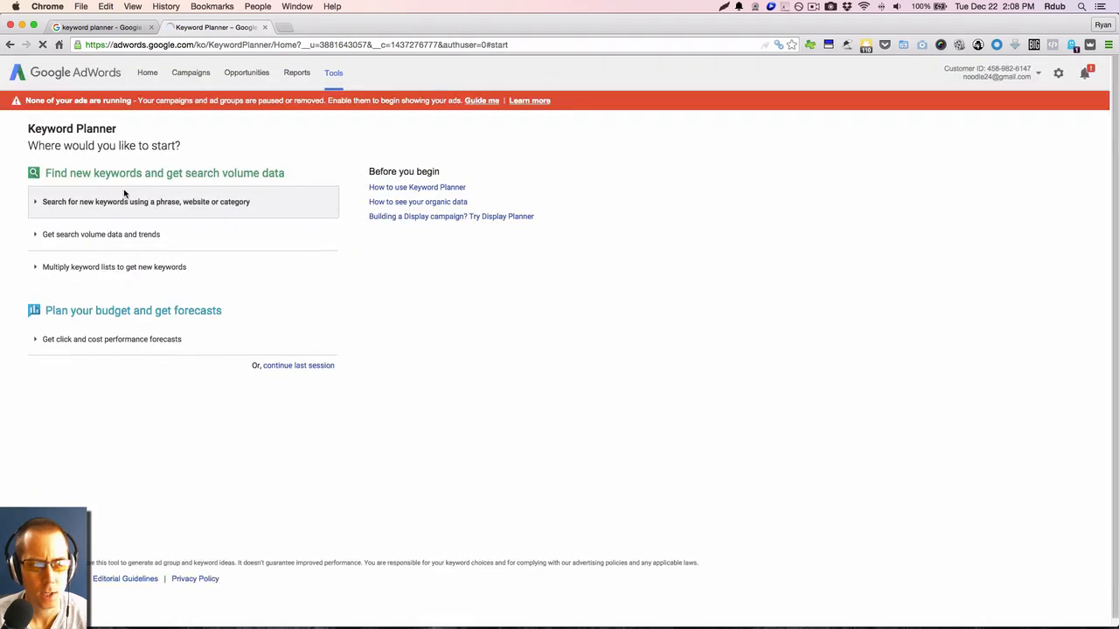
click(125, 204)
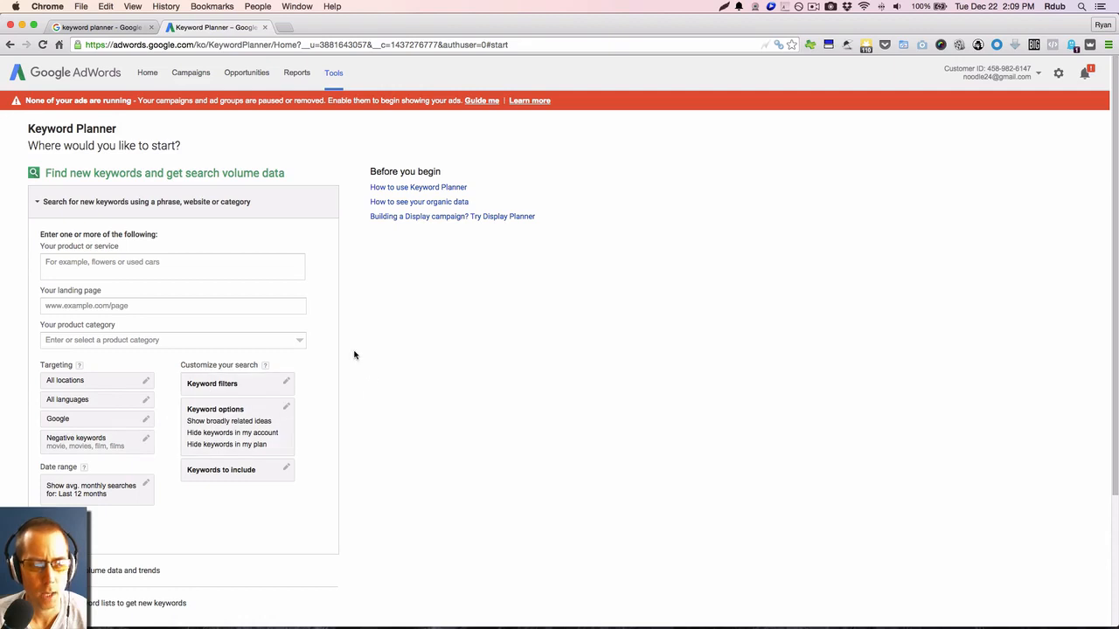
Get ideas for the product or service "seo" and show the individual keyword ideas instead of the ad groups.
click(155, 267)
text(seo)
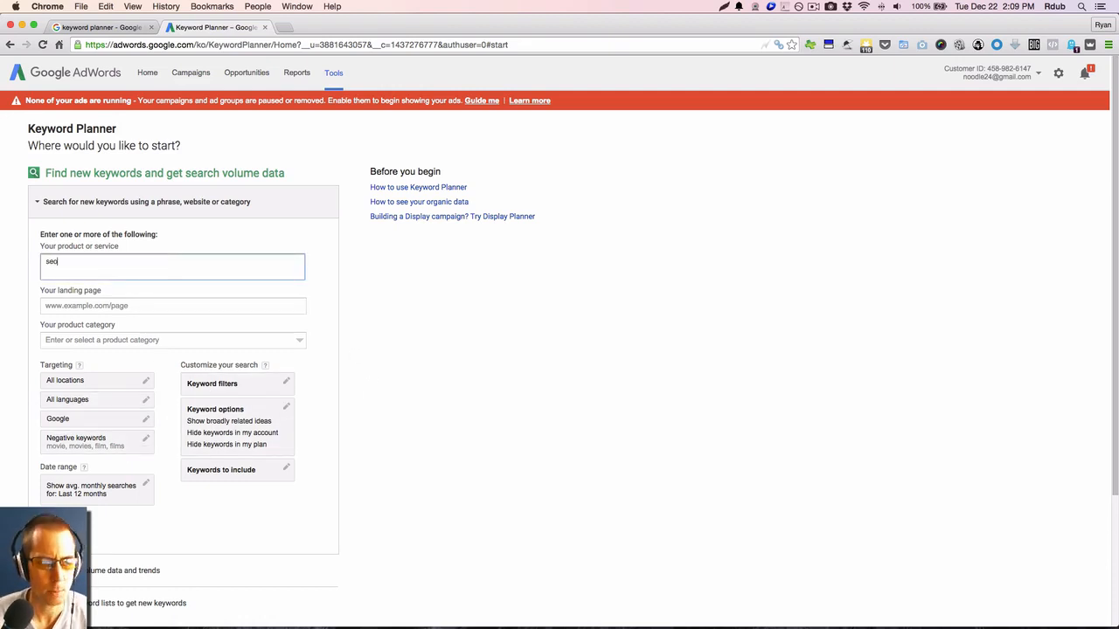
click(69, 528)
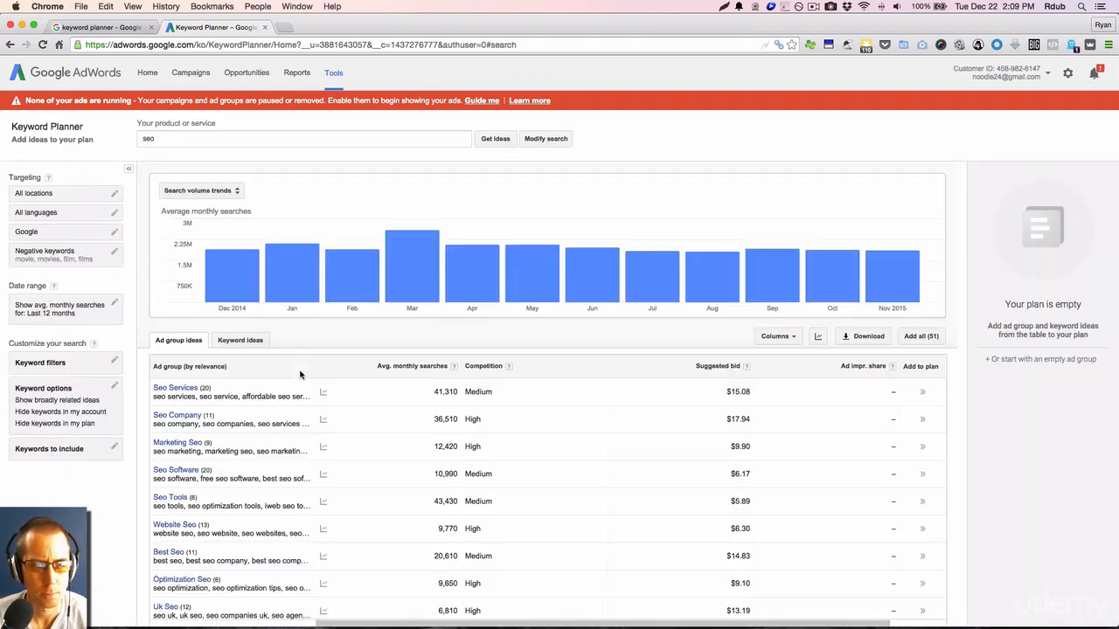
click(234, 344)
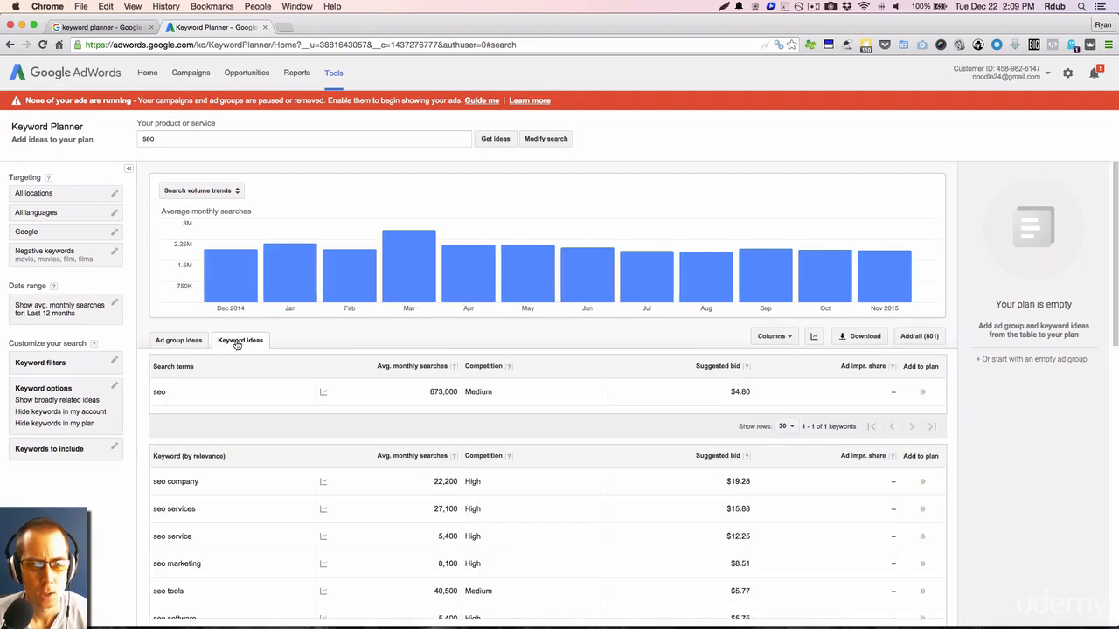
Examine the suggested seo keywords along with their average monthly searches, competition and suggested bids.
scroll(340, 342, down, 2)
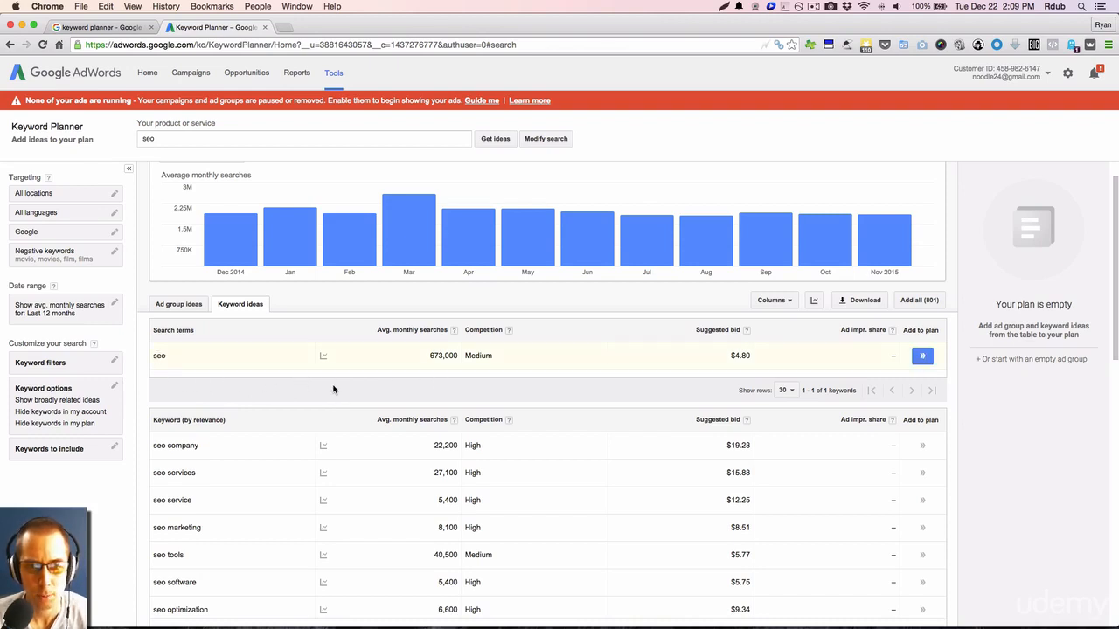
scroll(404, 391, up, 1)
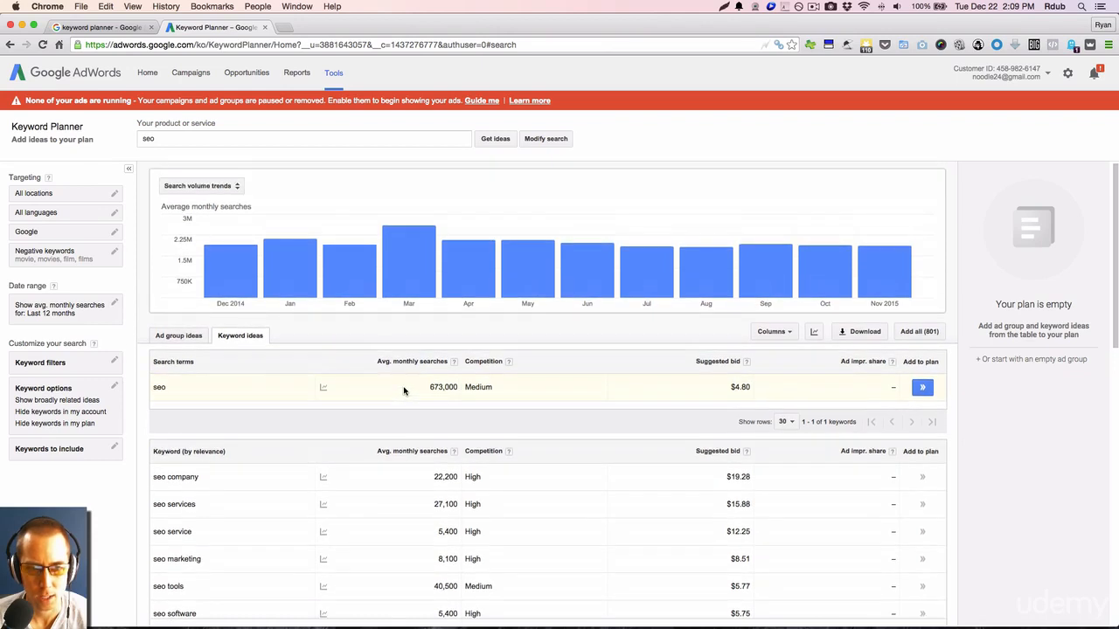
scroll(404, 391, down, 1)
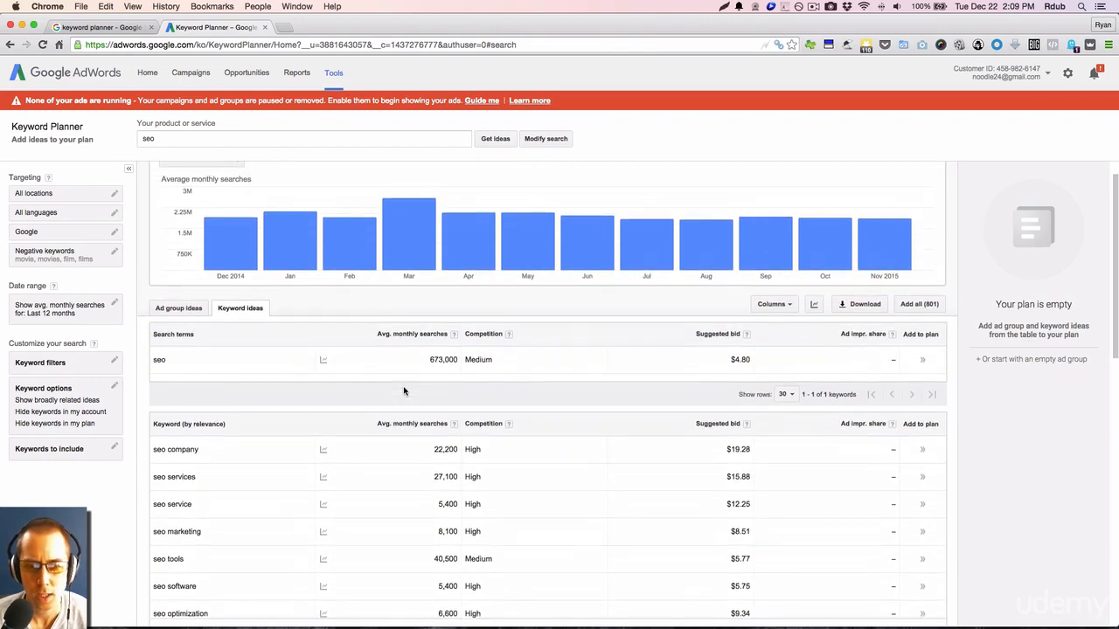
scroll(391, 394, down, 1)
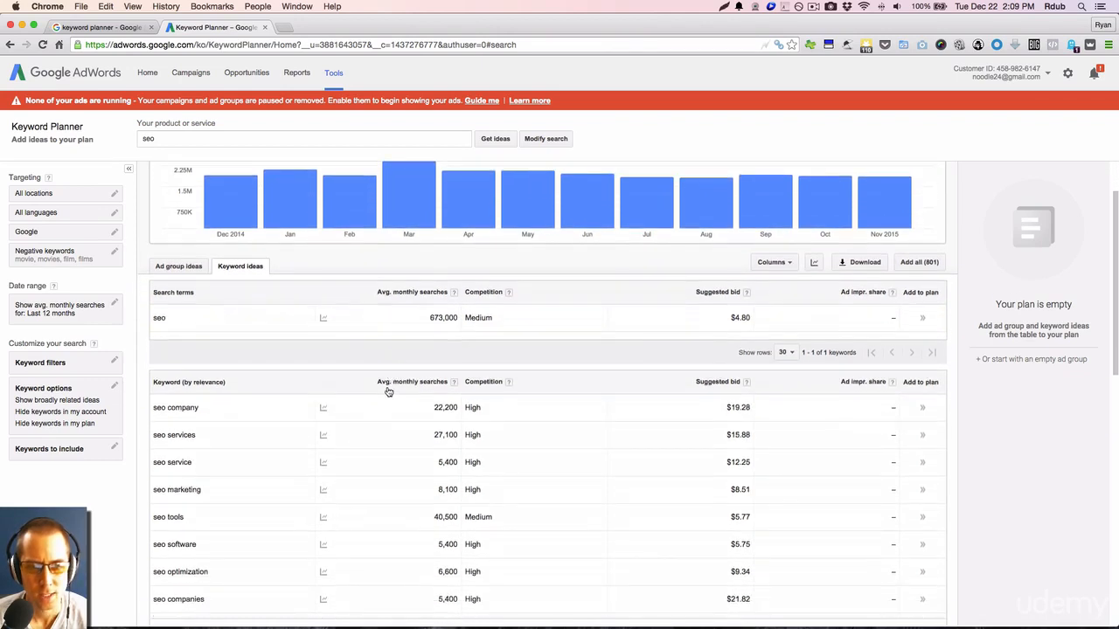
scroll(237, 355, down, 2)
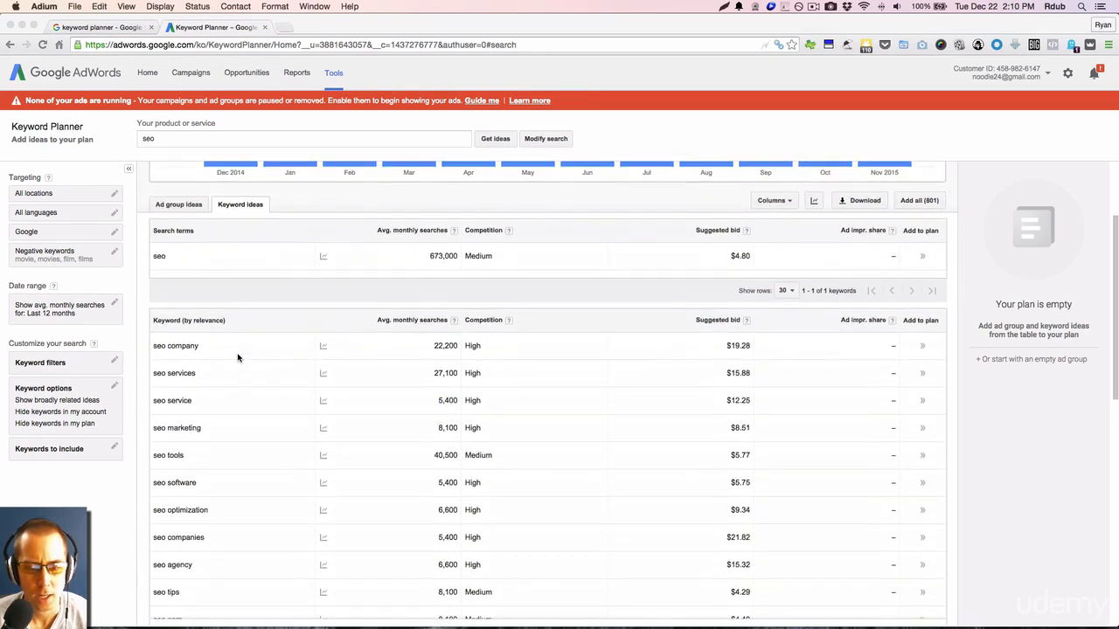
scroll(253, 351, up, 1)
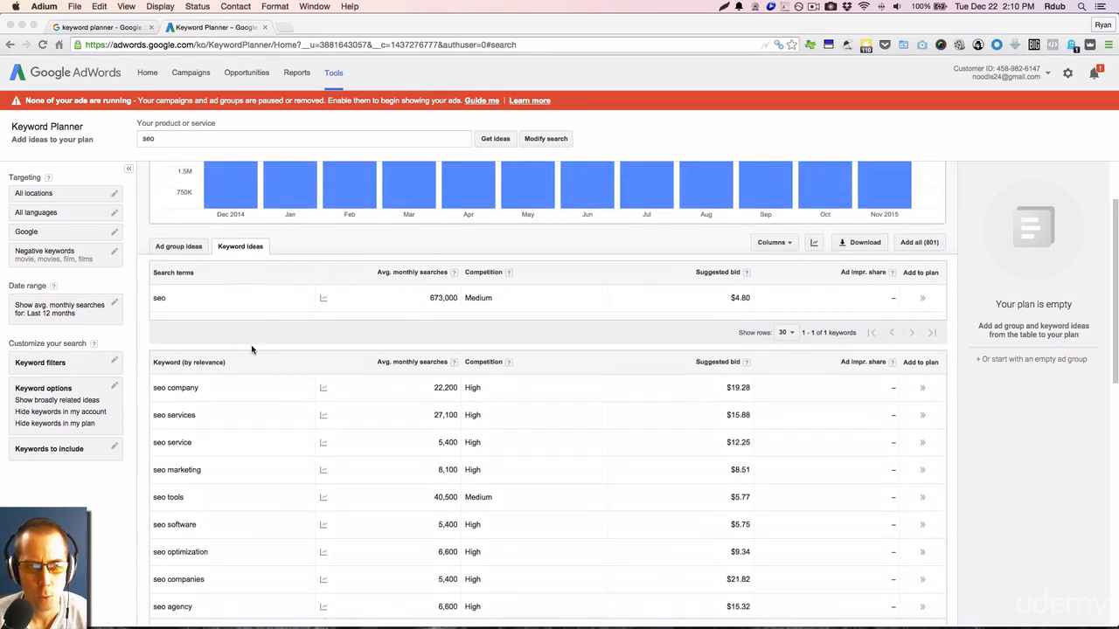
scroll(249, 318, down, 2)
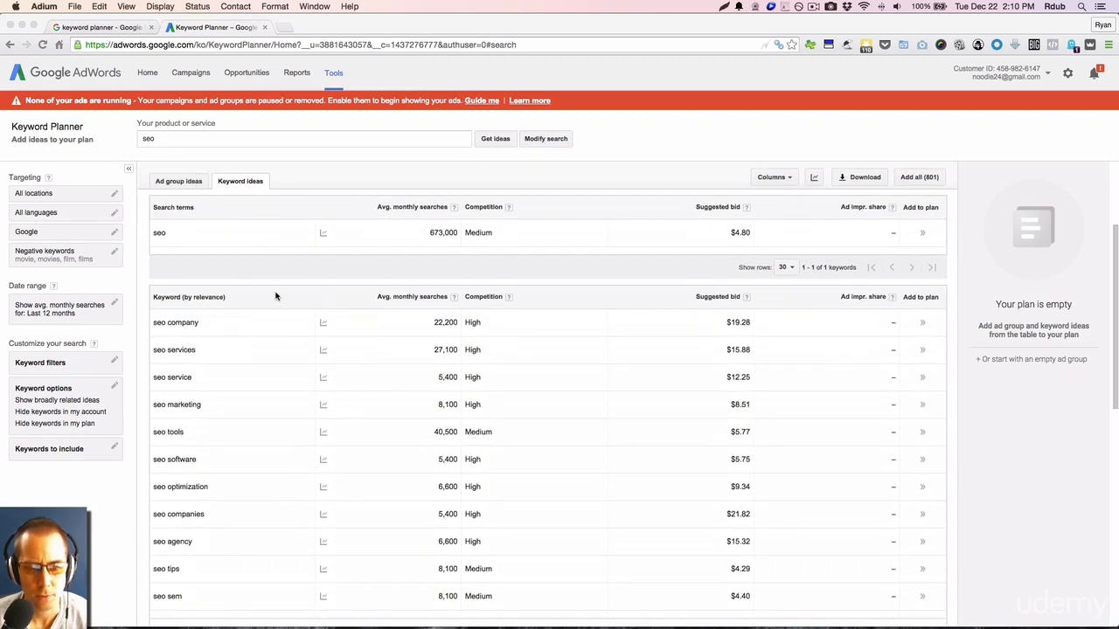
scroll(287, 365, down, 1)
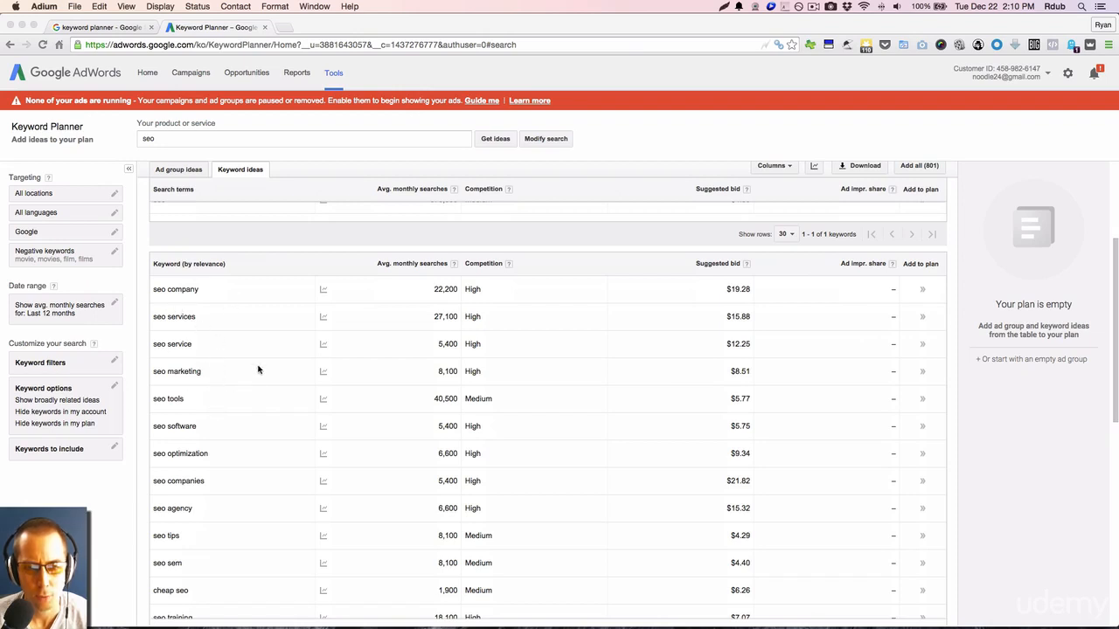
scroll(258, 369, up, 1)
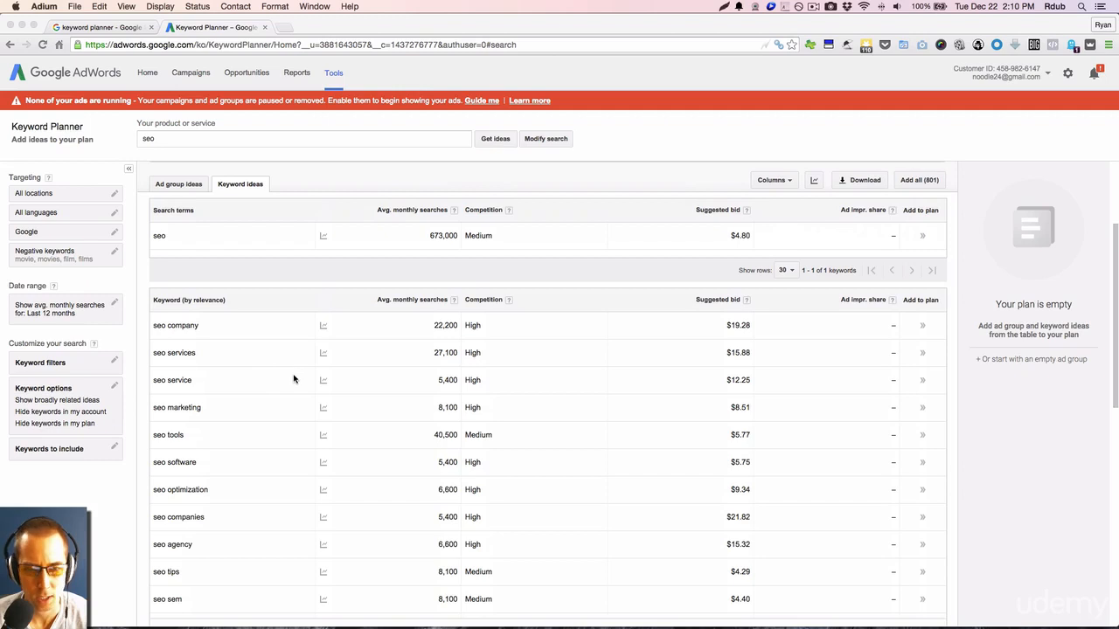
scroll(294, 380, down, 1)
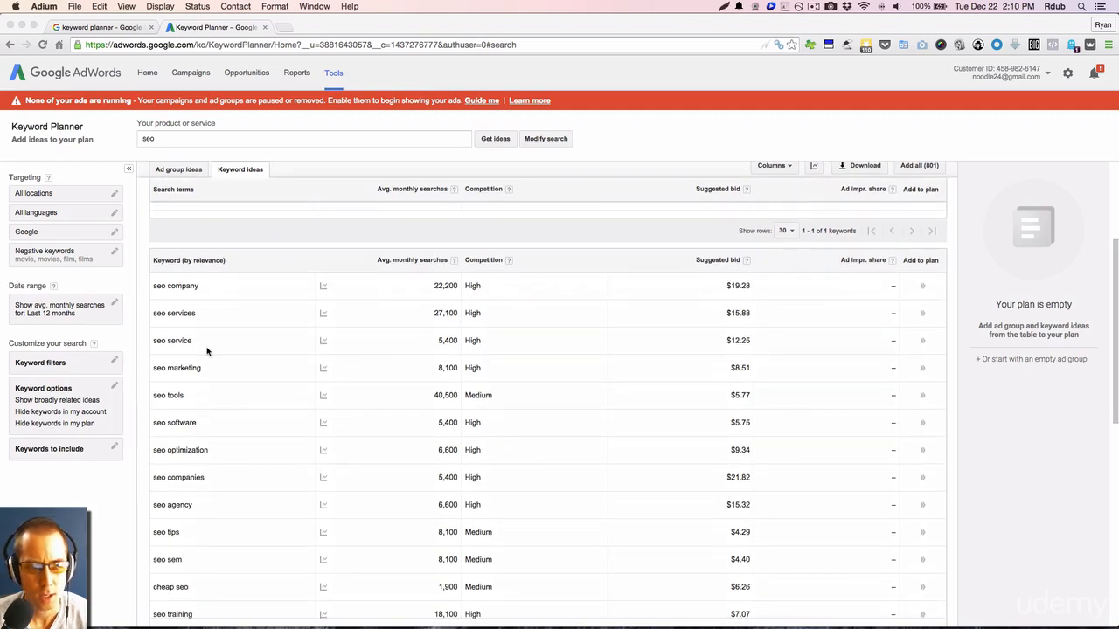
scroll(265, 379, up, 1)
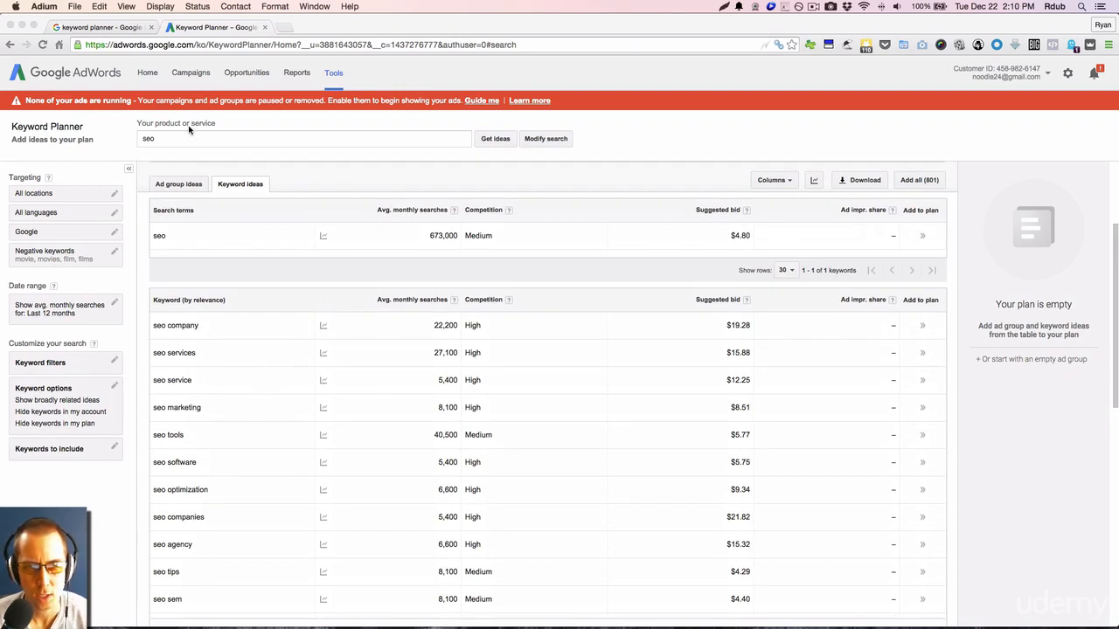
scroll(343, 480, down, 2)
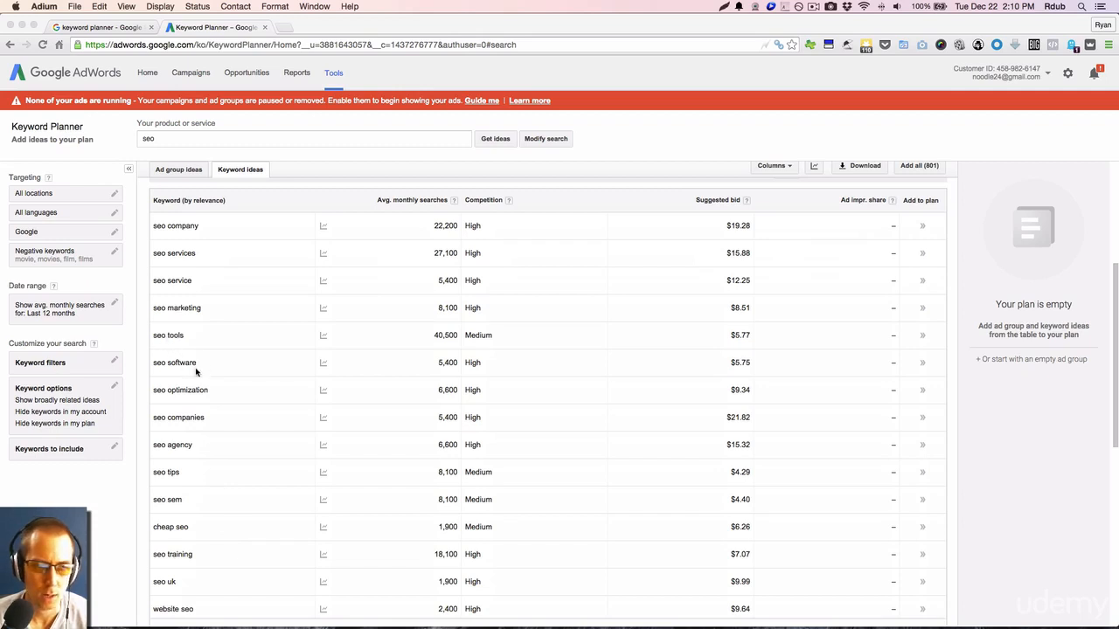
scroll(219, 371, down, 2)
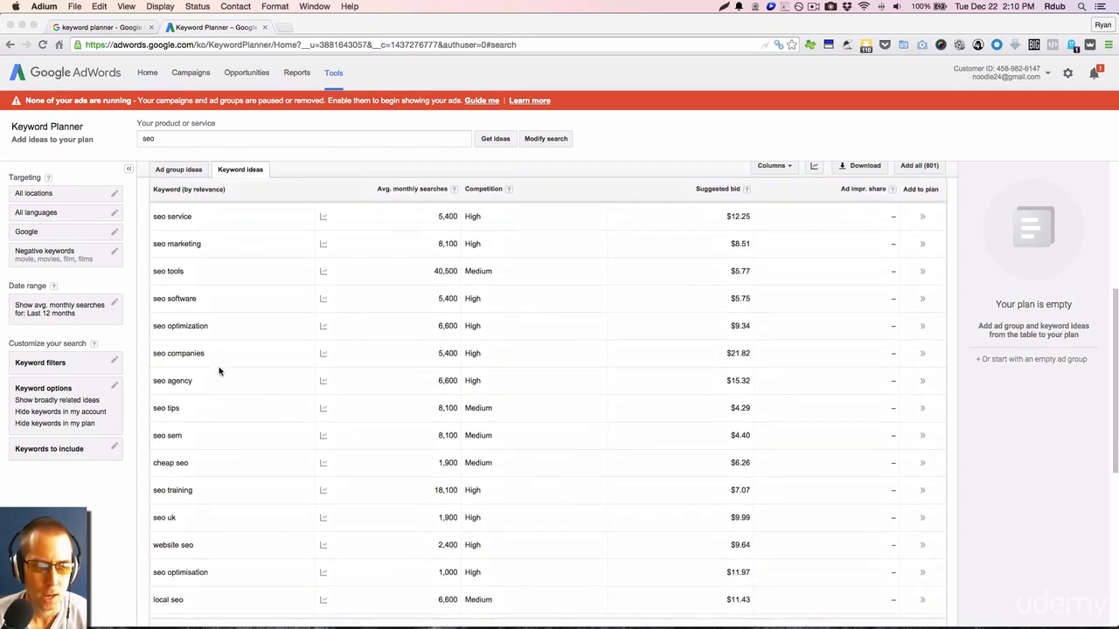
scroll(219, 371, down, 1)
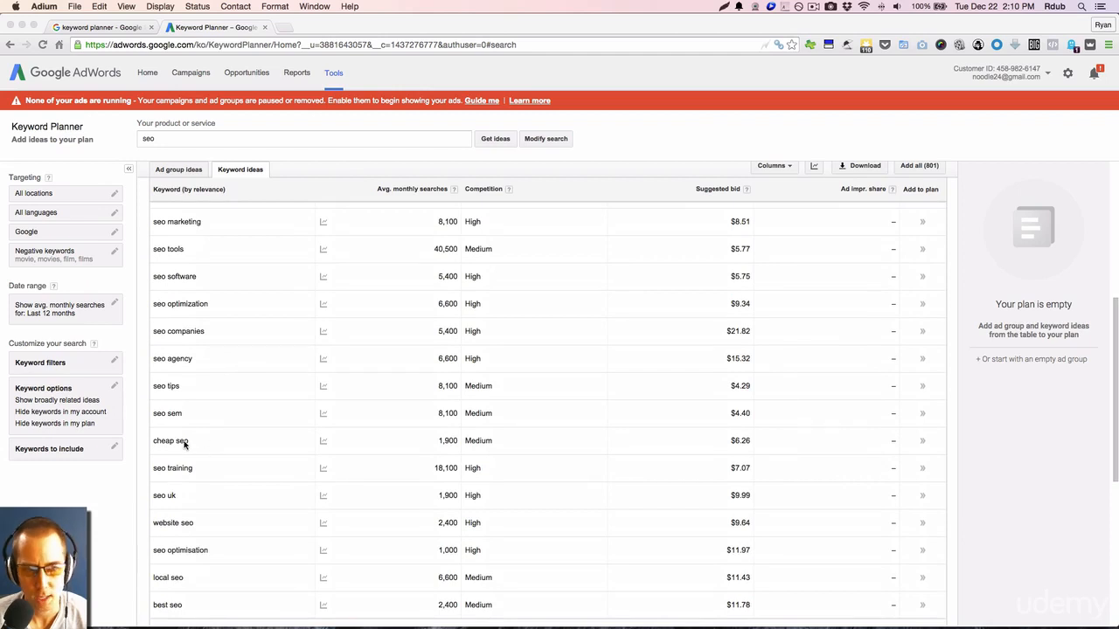
scroll(212, 443, down, 5)
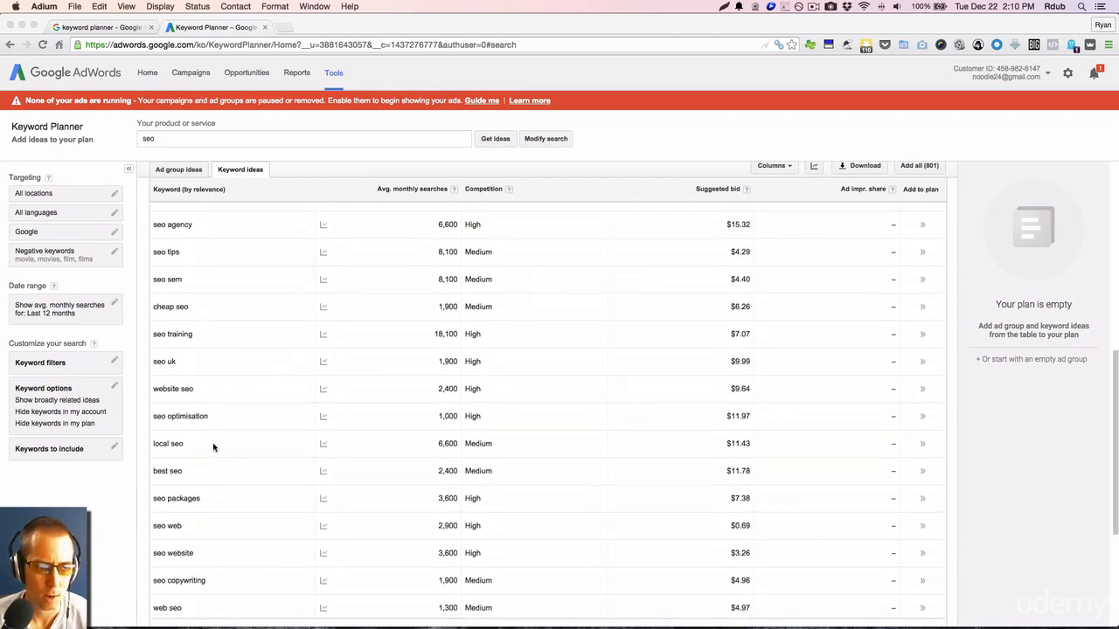
scroll(218, 447, down, 4)
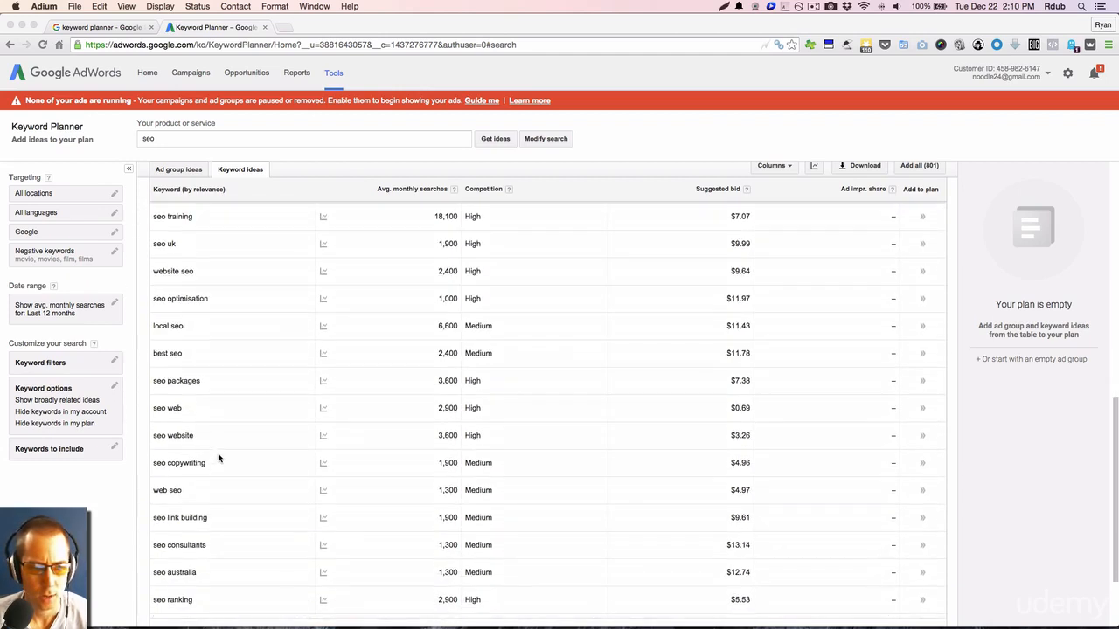
scroll(213, 466, down, 2)
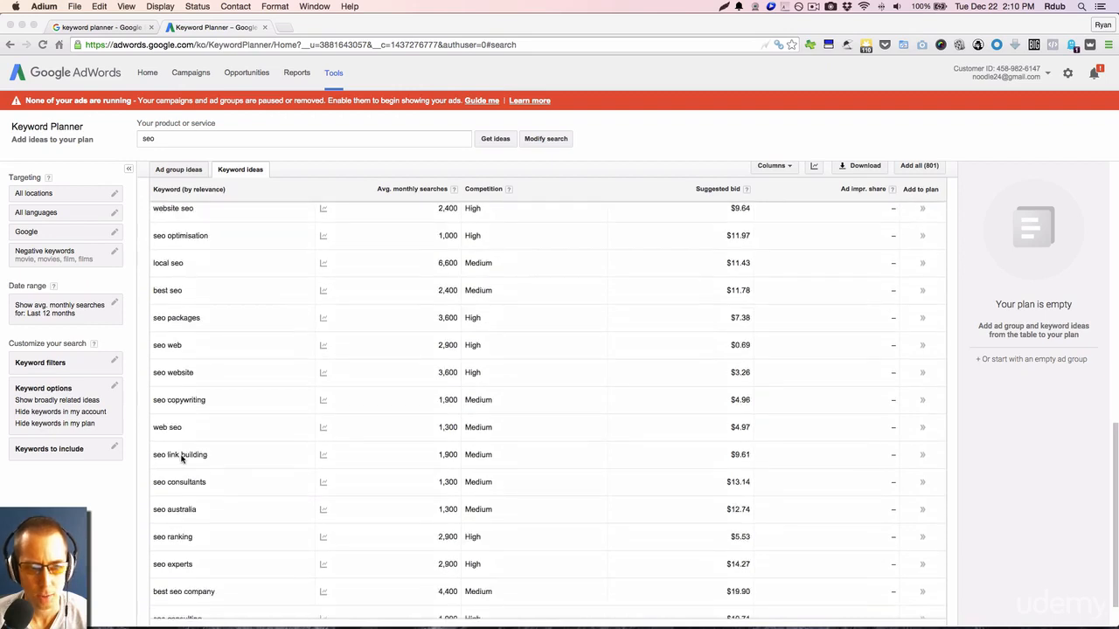
scroll(227, 456, down, 2)
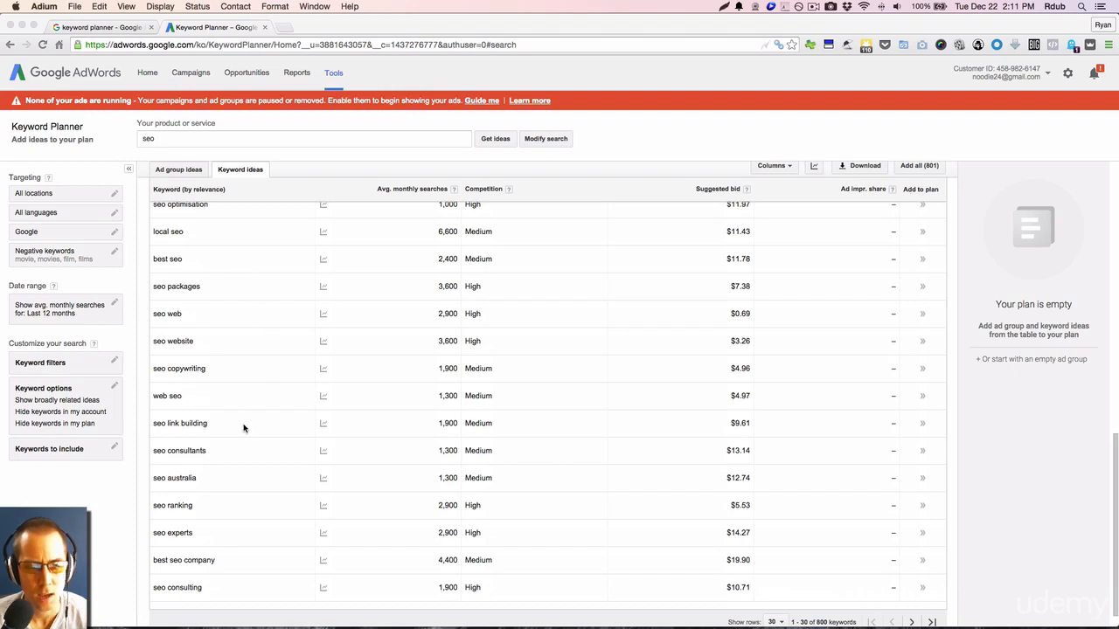
scroll(242, 427, up, 2)
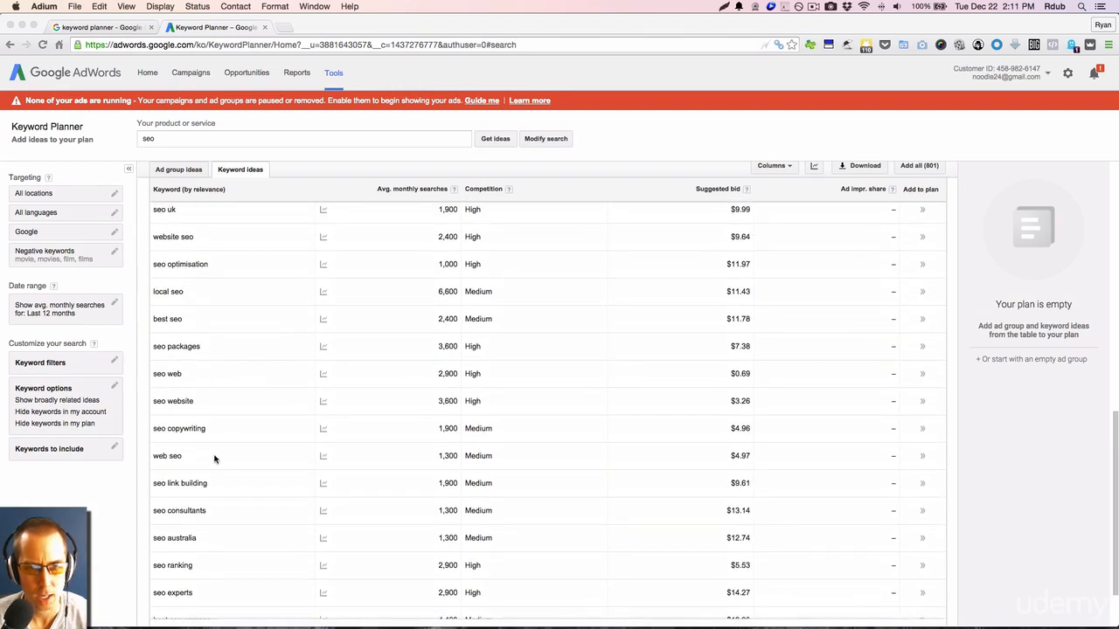
scroll(217, 459, up, 10)
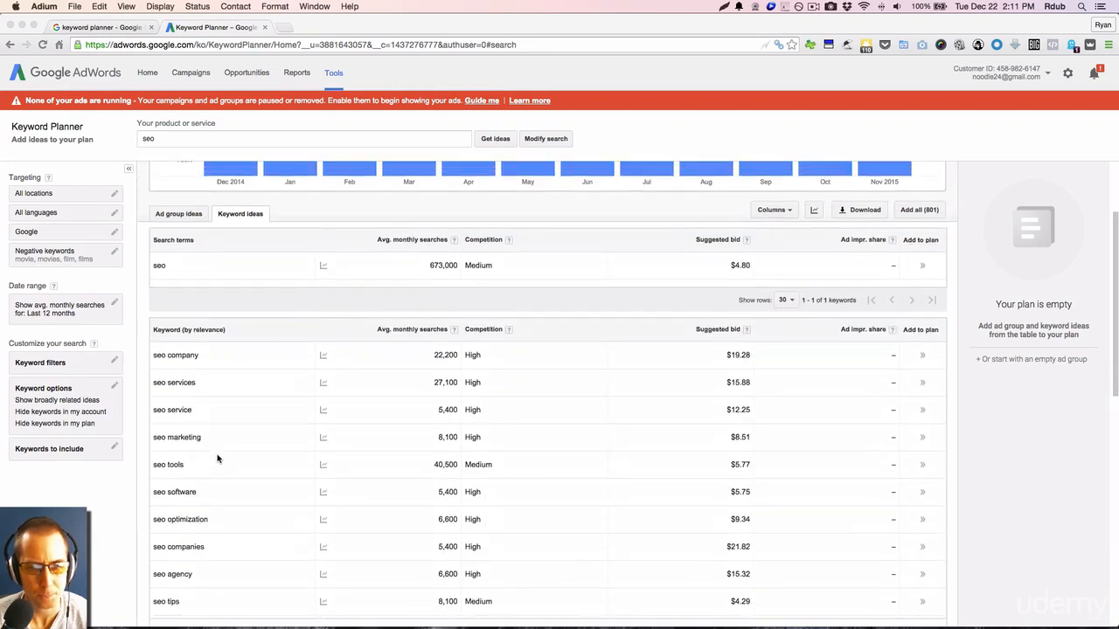
Add the search term "seo" and the keyword idea "seo tools" to the plan.
click(269, 449)
scroll(269, 449, up, 1)
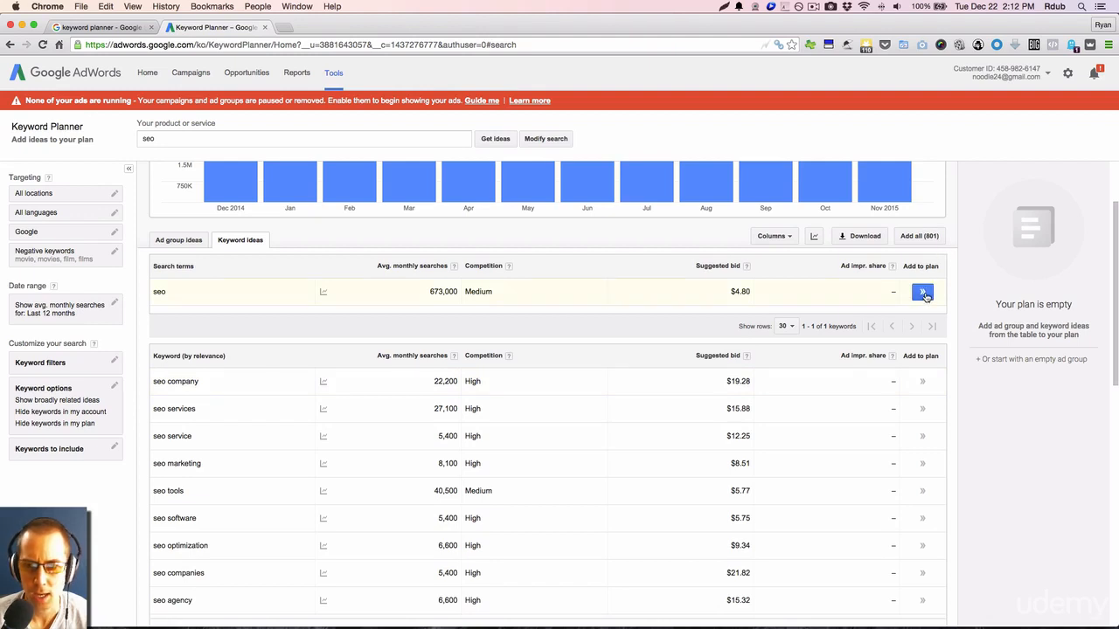
click(923, 293)
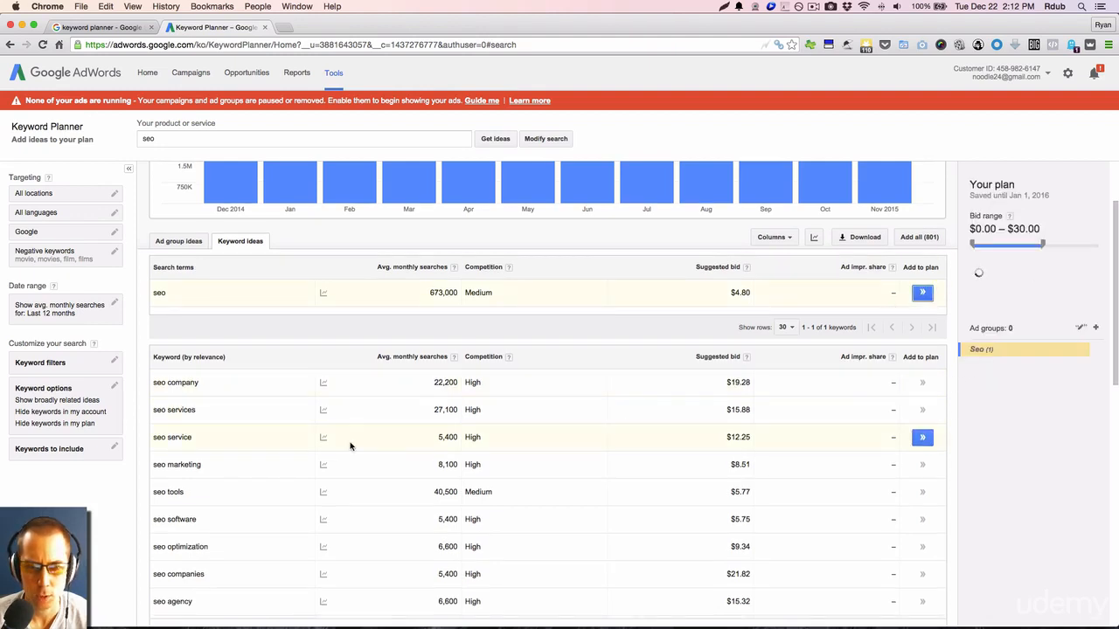
scroll(350, 447, down, 2)
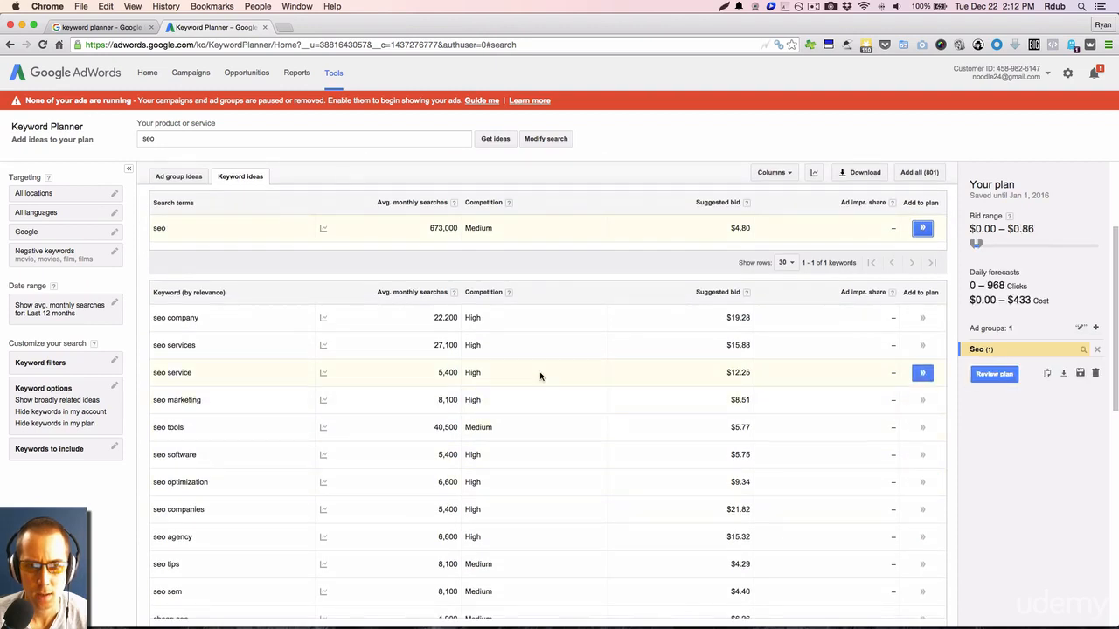
scroll(557, 425, down, 1)
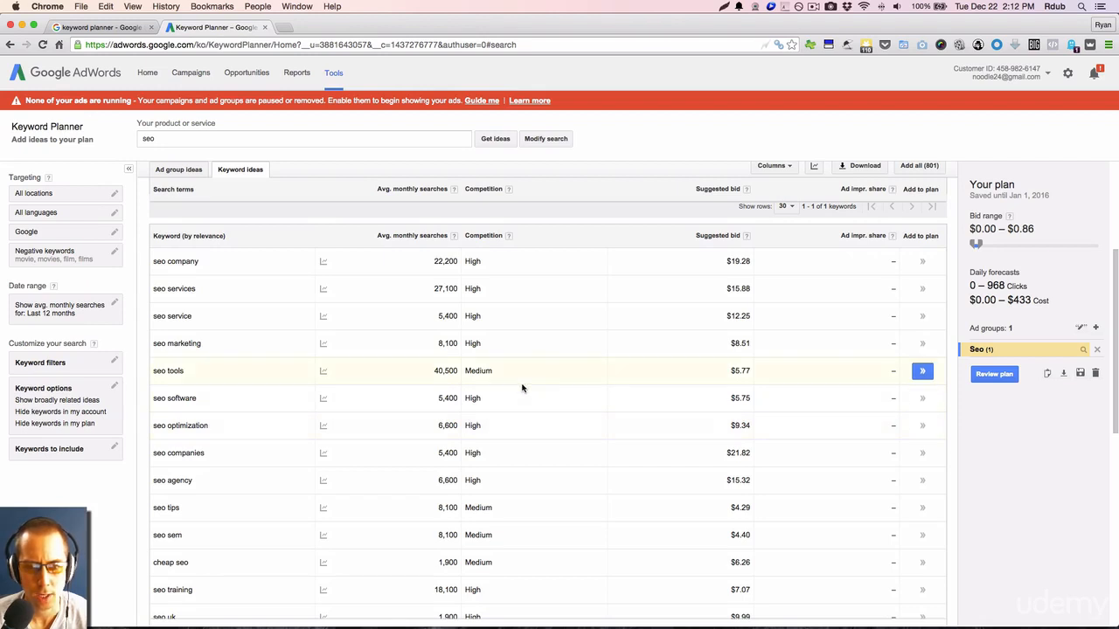
click(922, 371)
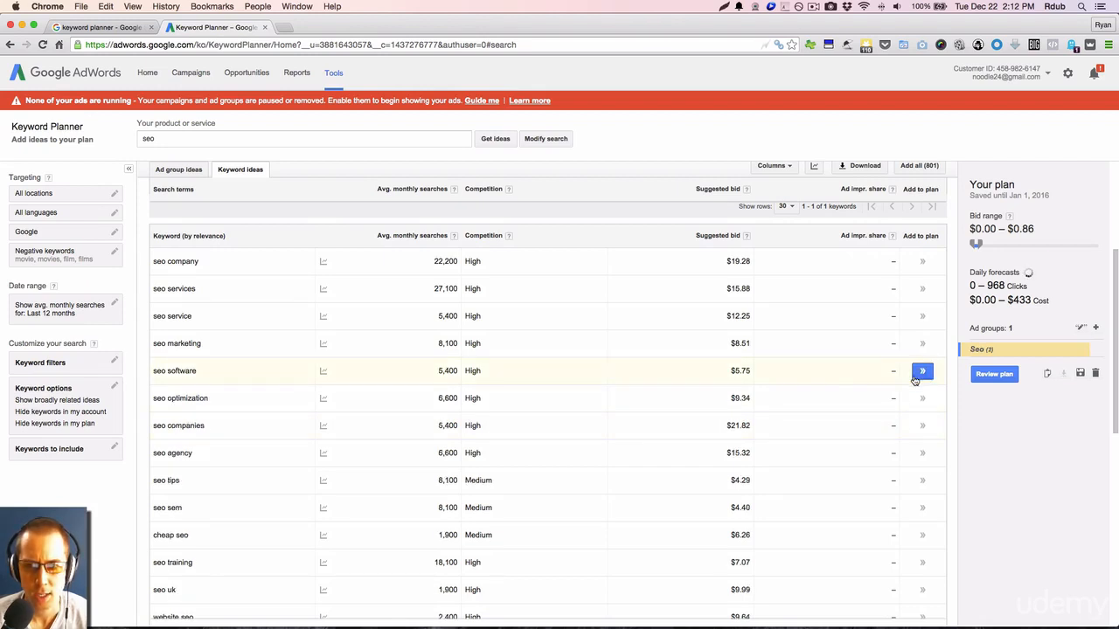
Add the keyword ideas "cheap seo", "local seo" and "seo packages" to the plan.
scroll(753, 454, down, 3)
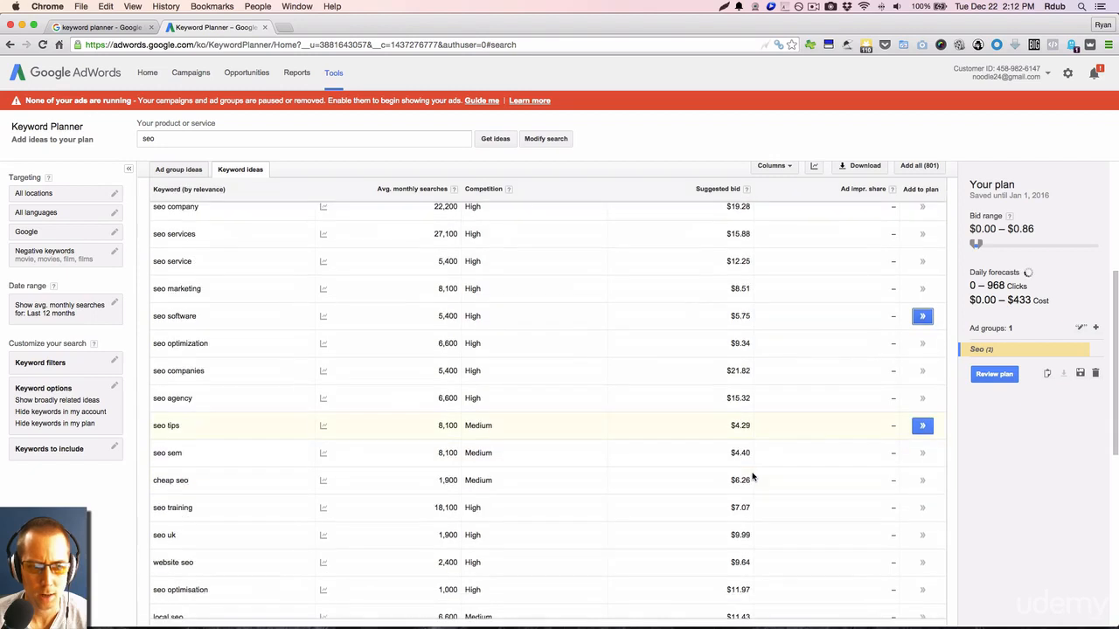
scroll(753, 476, down, 1)
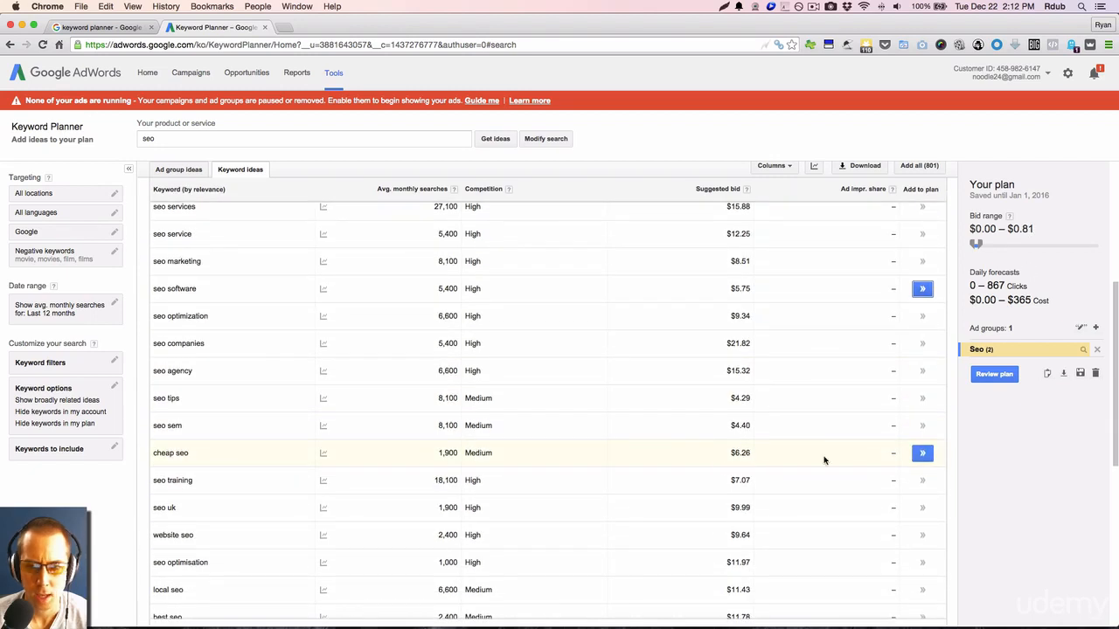
click(922, 453)
scroll(917, 457, down, 2)
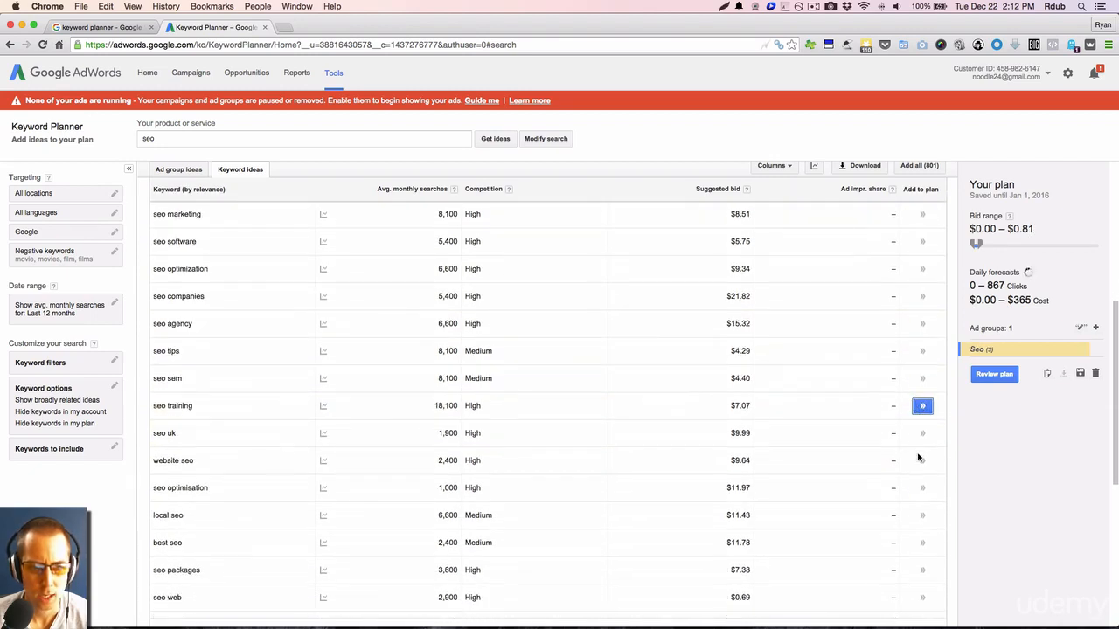
click(922, 515)
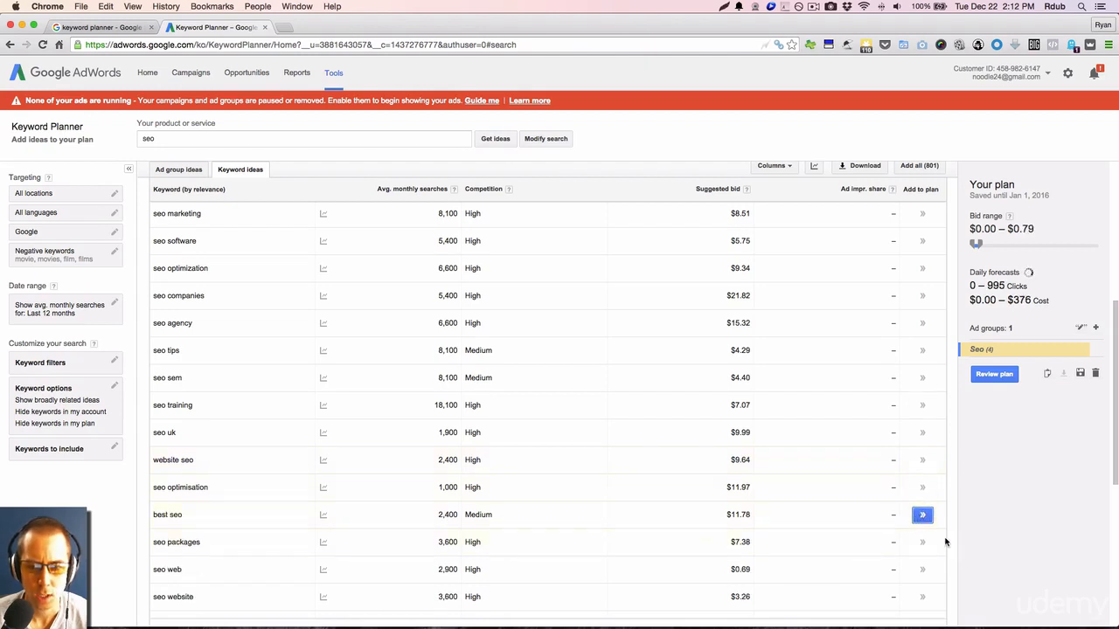
click(922, 542)
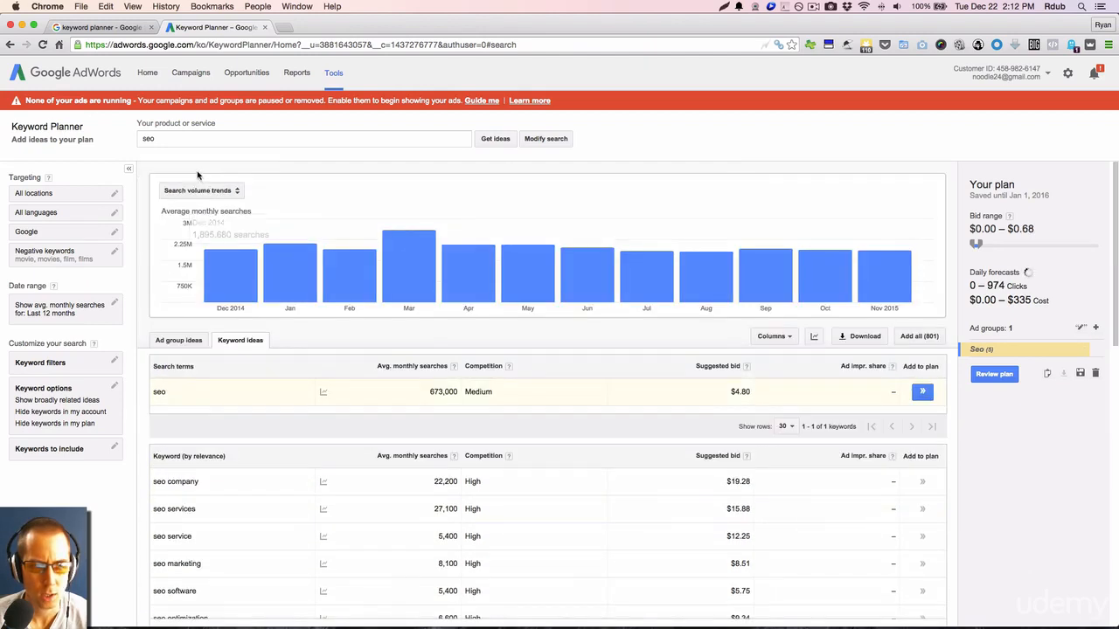
Get keyword ideas for the product or service "seo company".
click(174, 141)
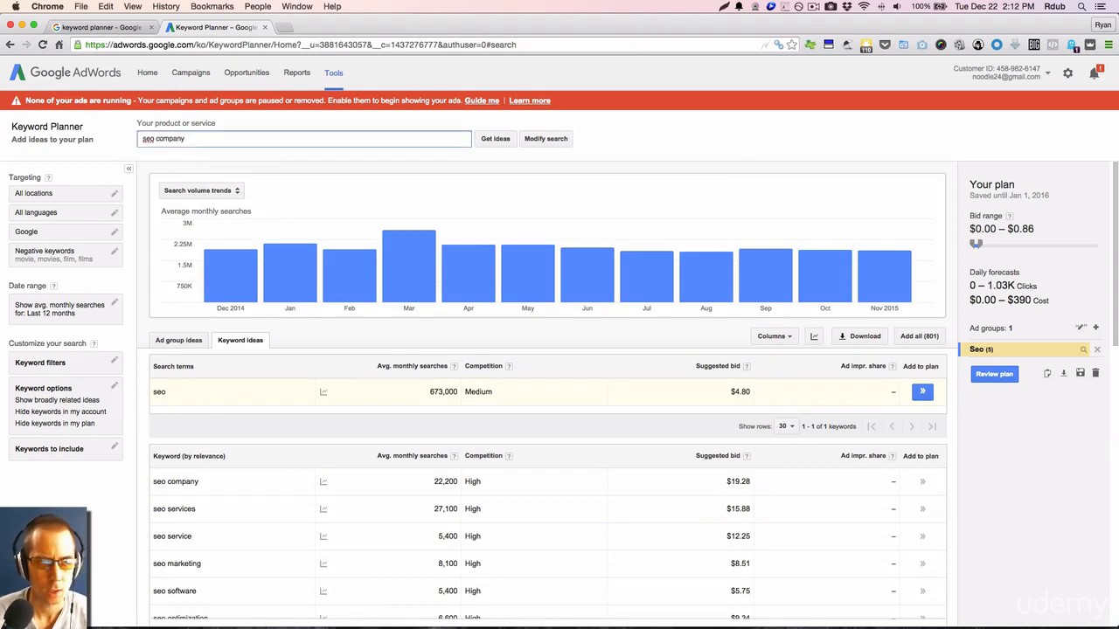
click(495, 139)
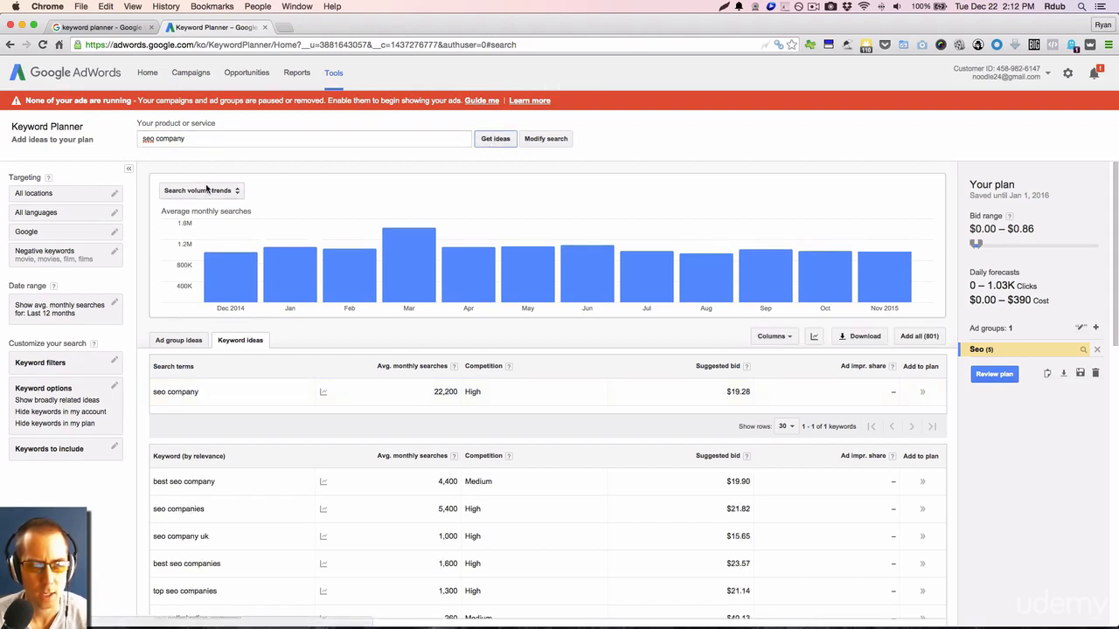
scroll(233, 393, down, 2)
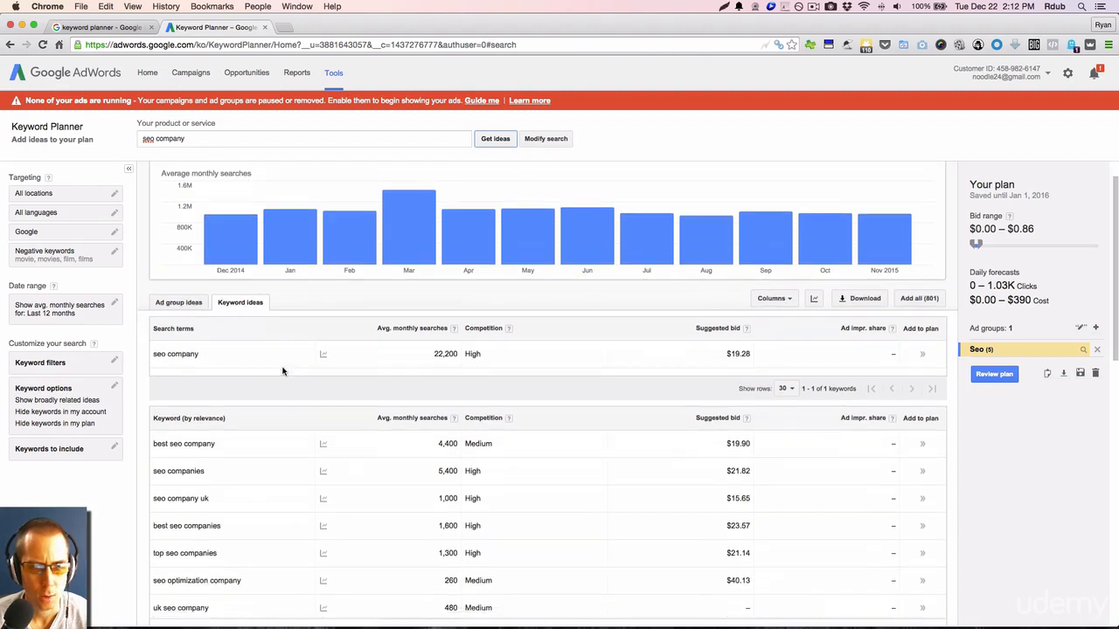
Add the search term "seo company" and the keyword ideas "best seo company" and "uk seo company" to the plan.
click(922, 337)
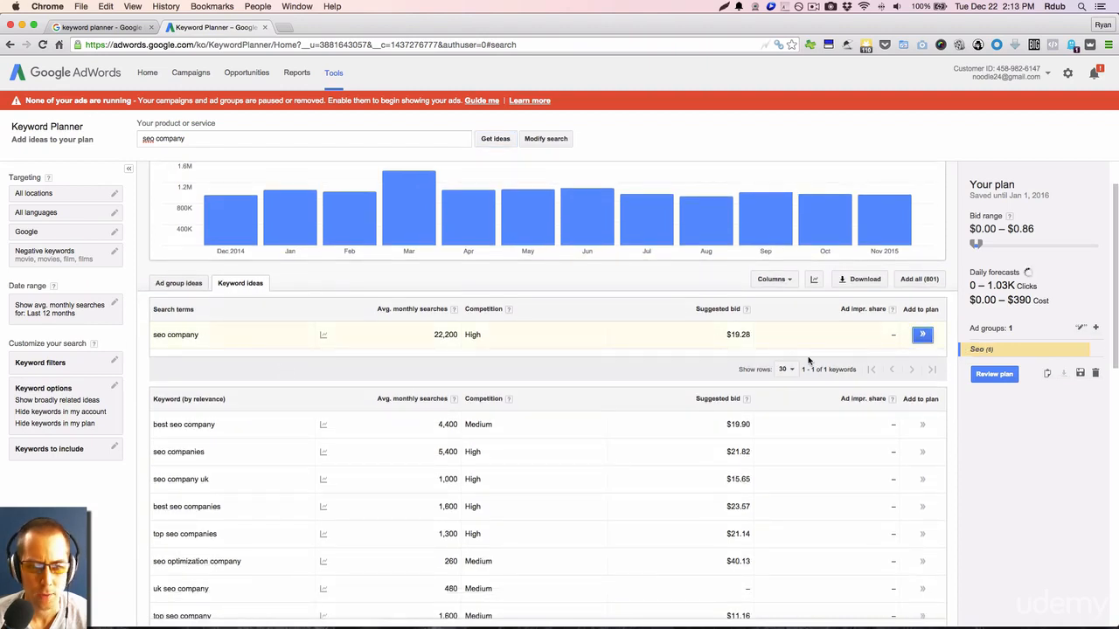
click(918, 425)
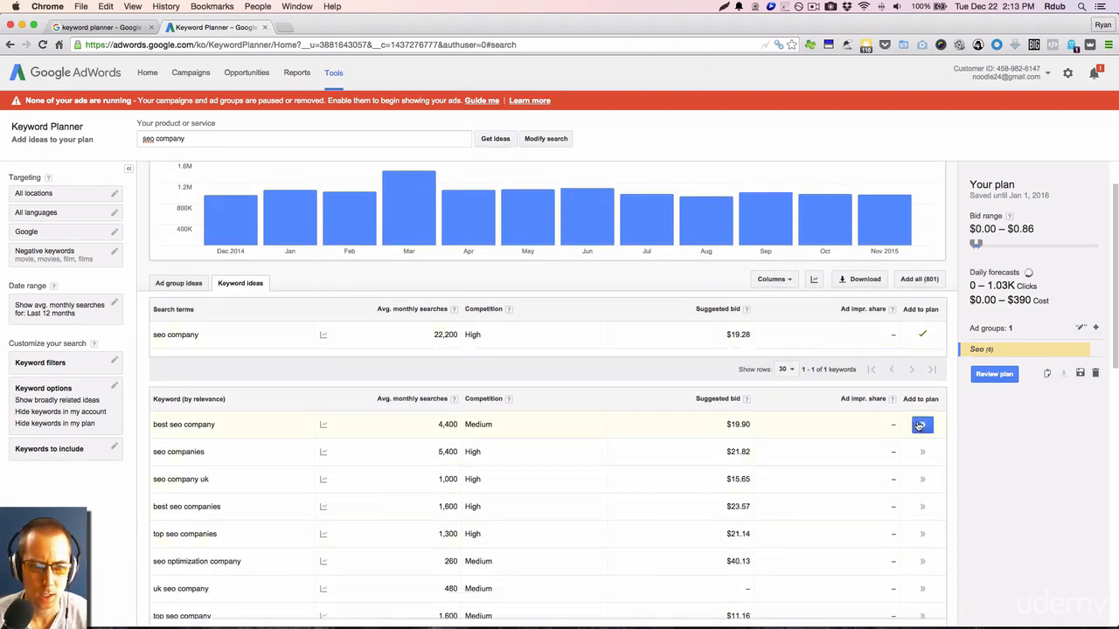
scroll(869, 492, down, 2)
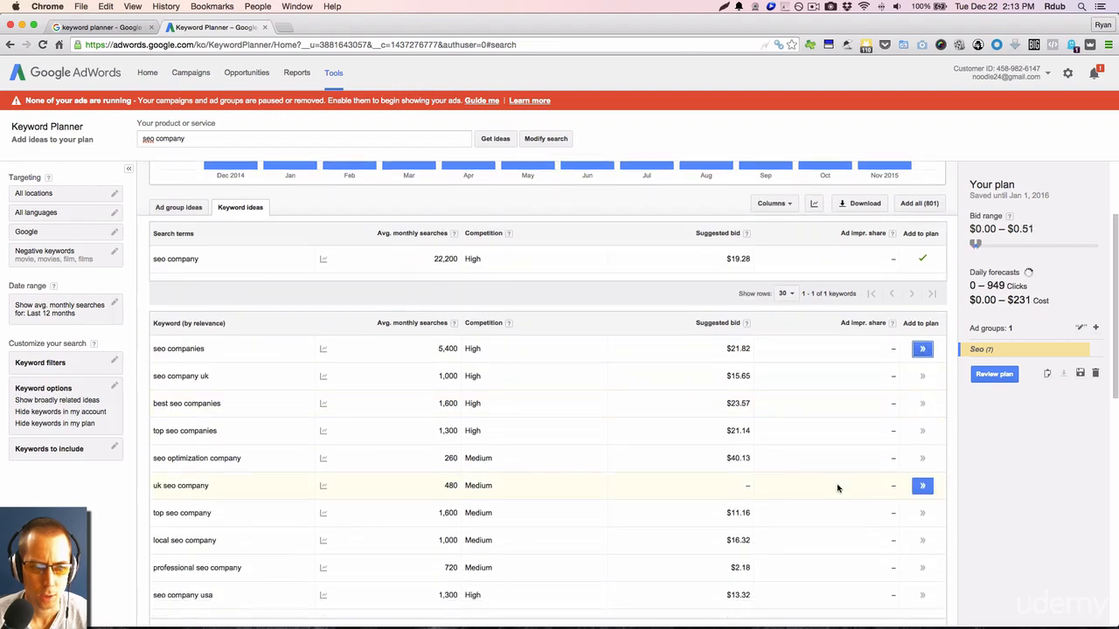
click(922, 486)
Get keyword ideas for the combined search terms "seo company, seo local, seo content".
scroll(575, 434, up, 3)
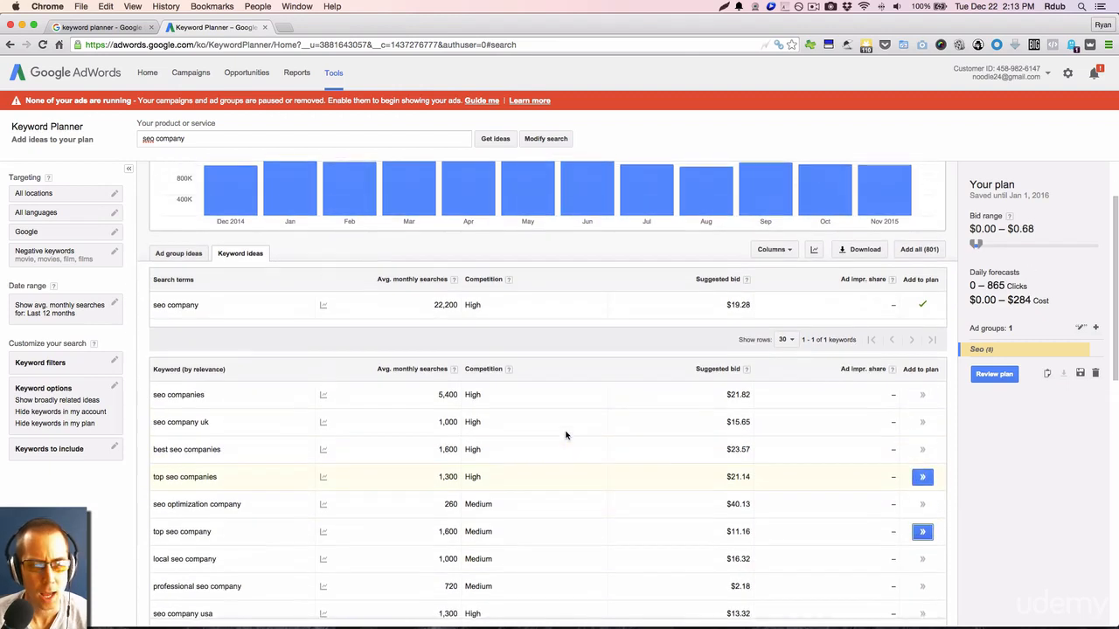
click(206, 137)
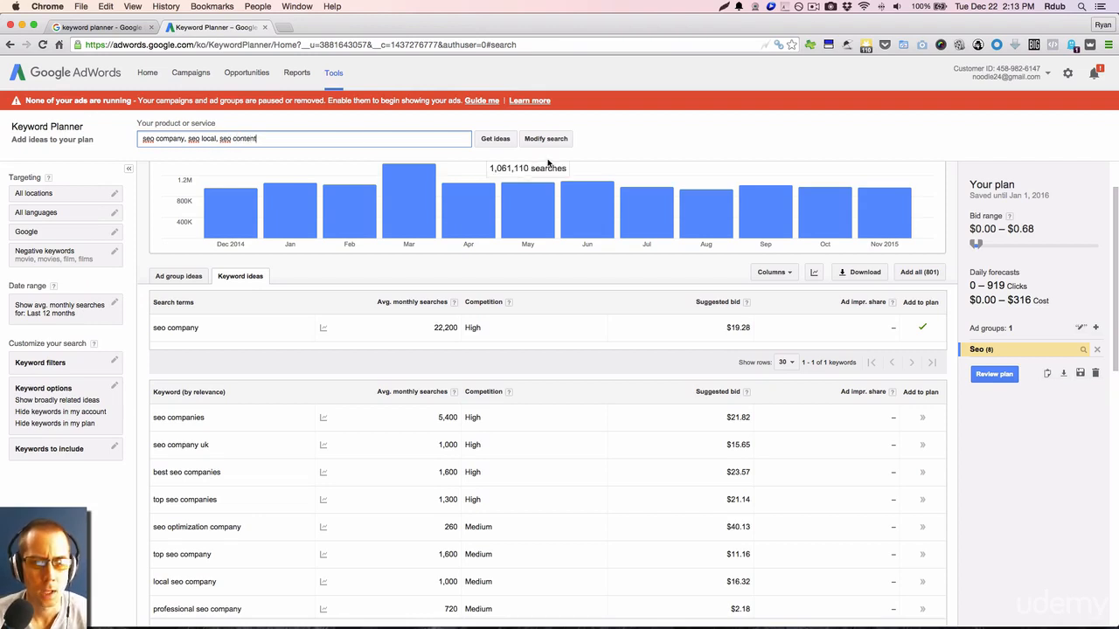
click(491, 142)
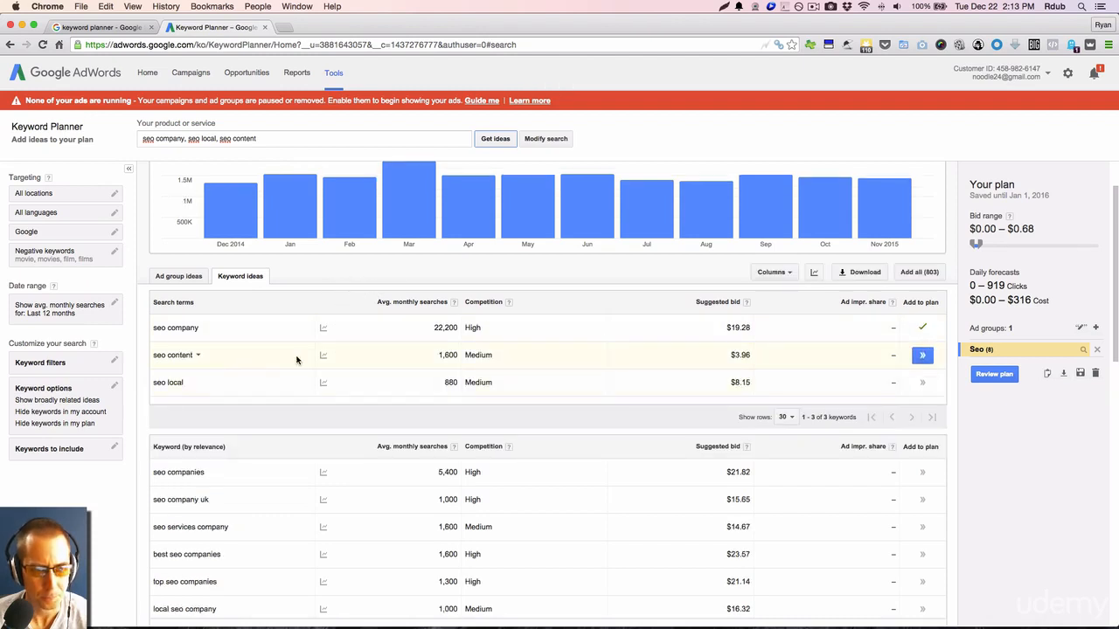
Add the search terms "seo content" and "seo local" to the plan.
click(922, 356)
click(919, 384)
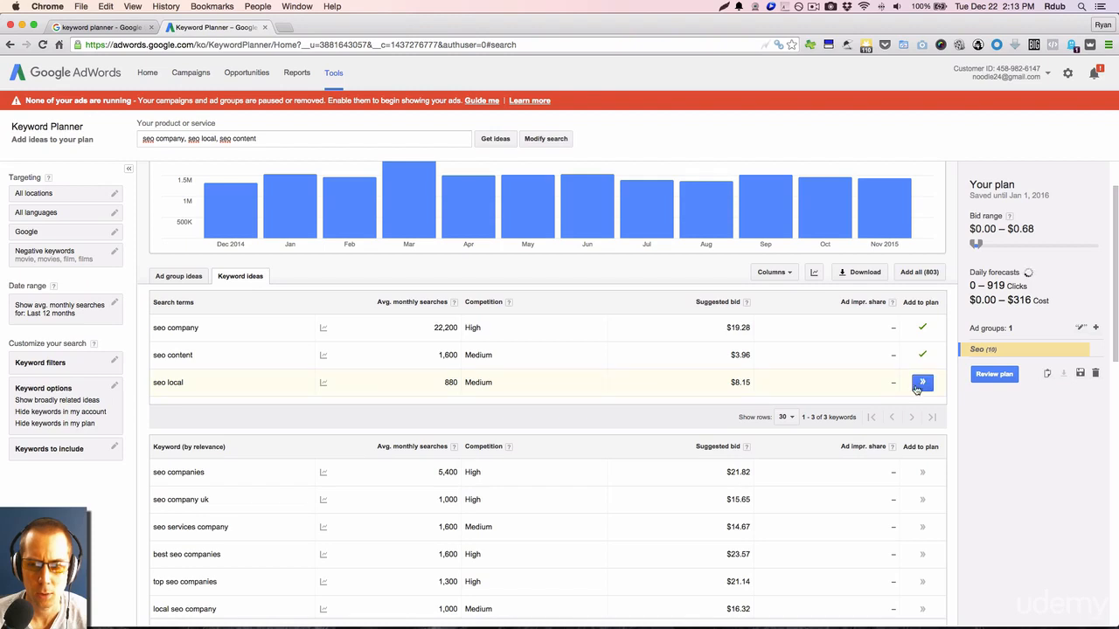
scroll(891, 395, down, 3)
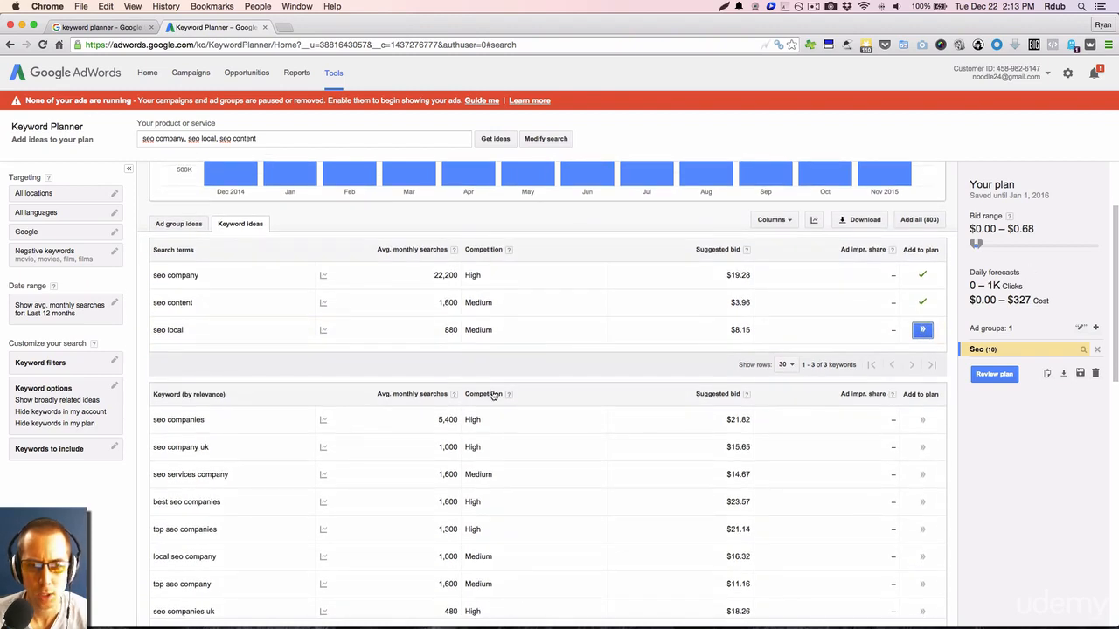
scroll(494, 395, up, 5)
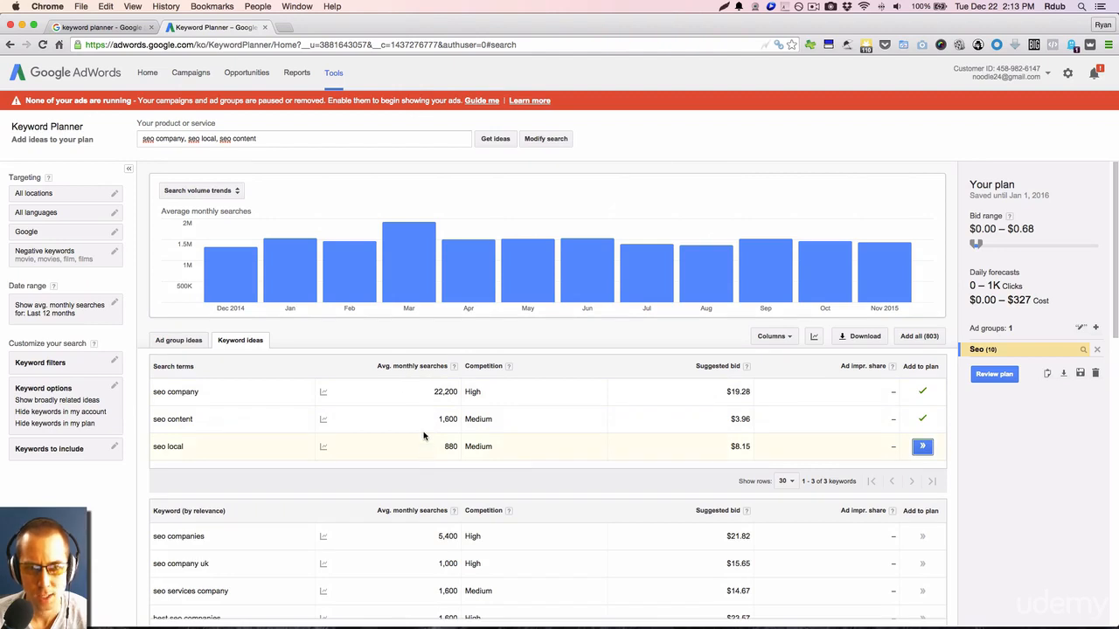
Try getting keyword ideas for the nonsense term "fdasdfasdf".
drag(273, 138, 139, 133)
text(fdasdfasdf)
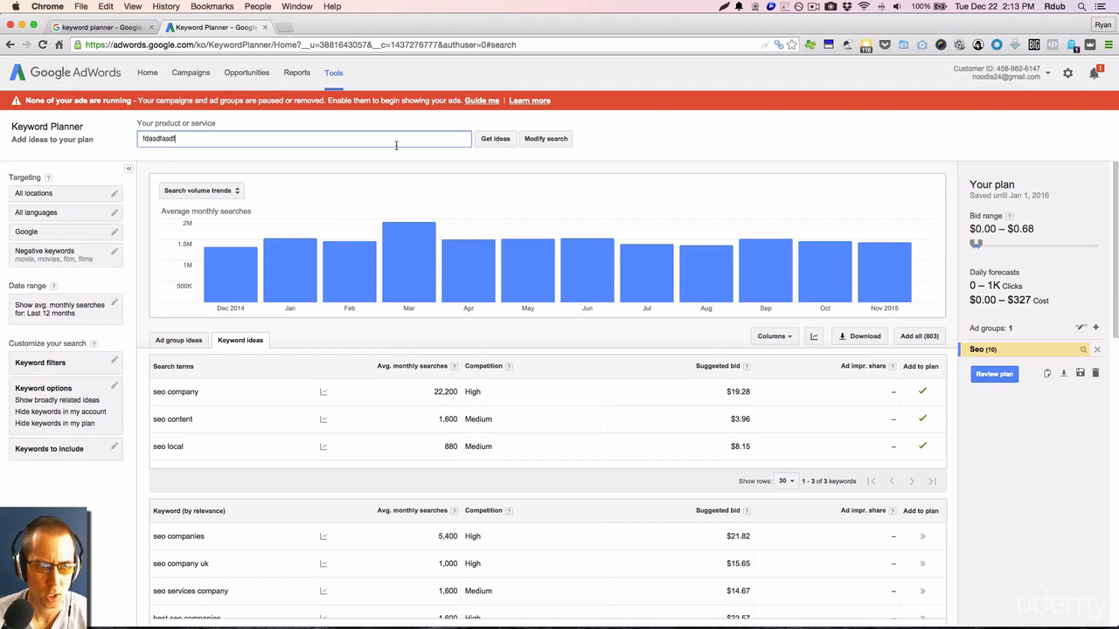
click(487, 142)
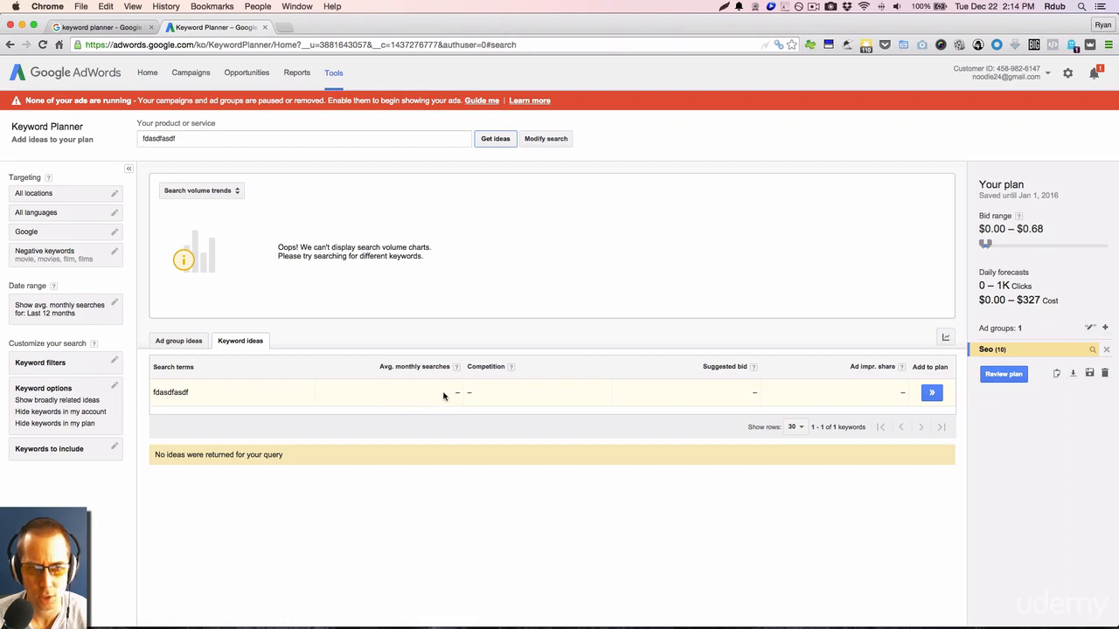
click(178, 140)
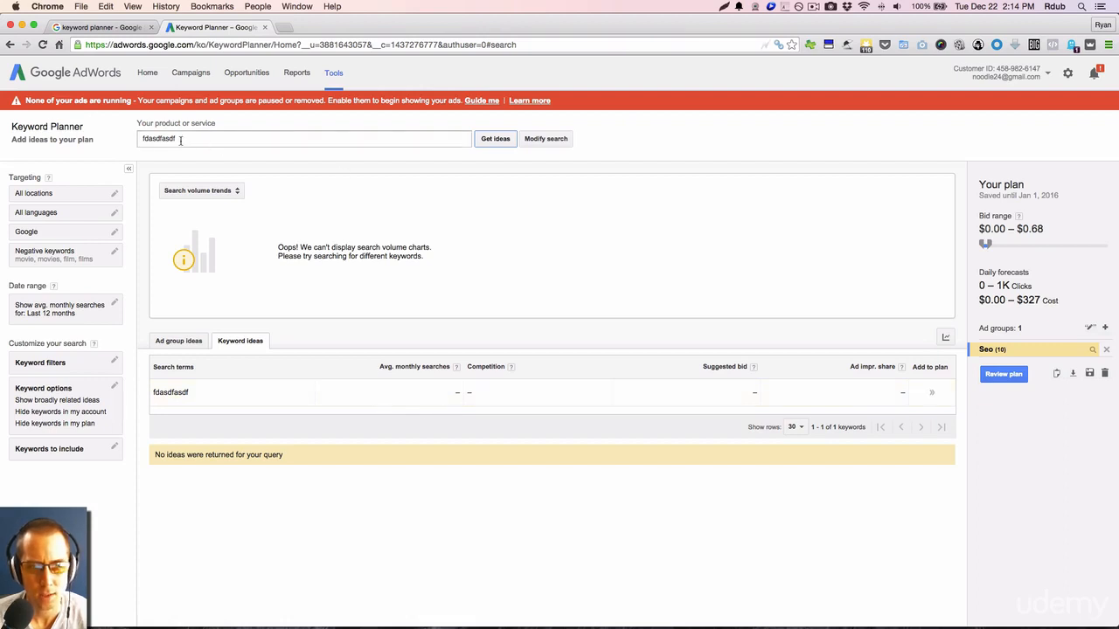
drag(182, 139, 140, 140)
click(185, 155)
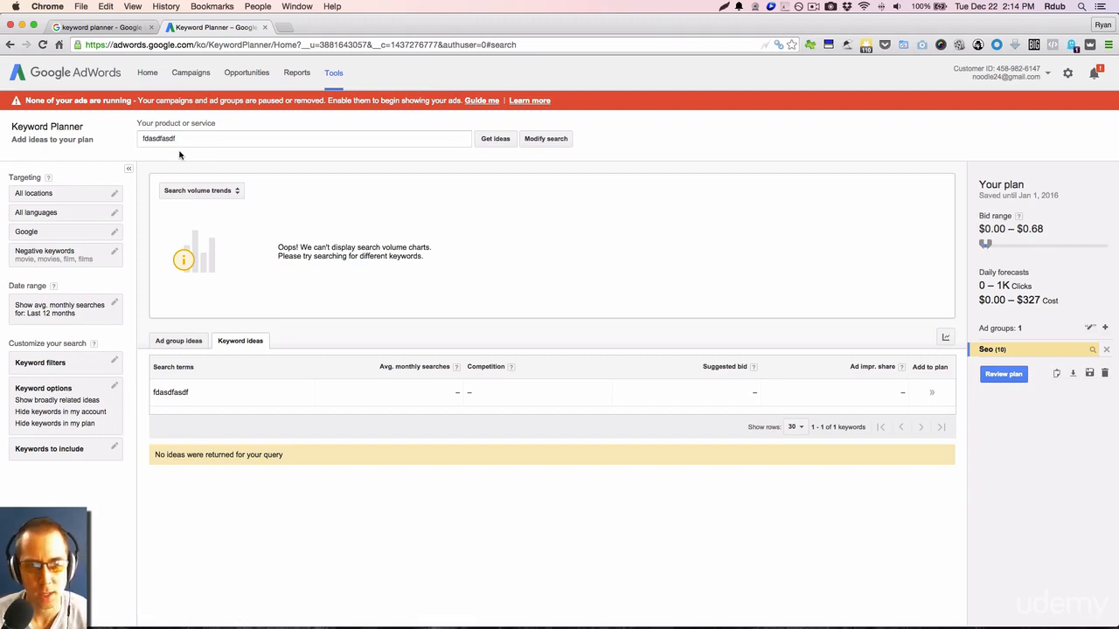
click(178, 139)
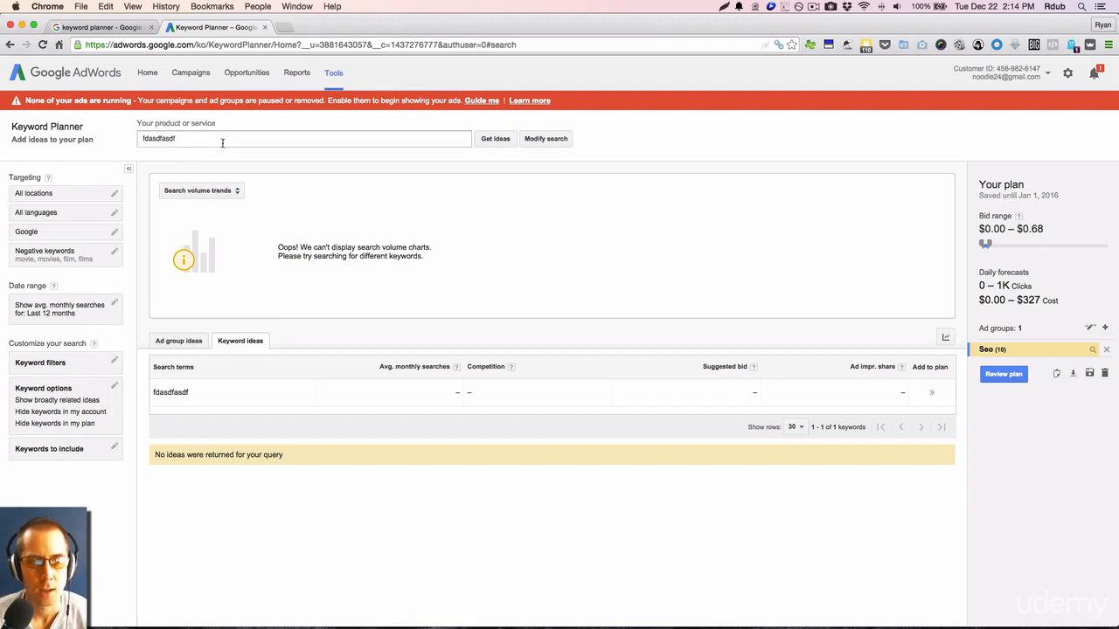
drag(177, 140, 138, 140)
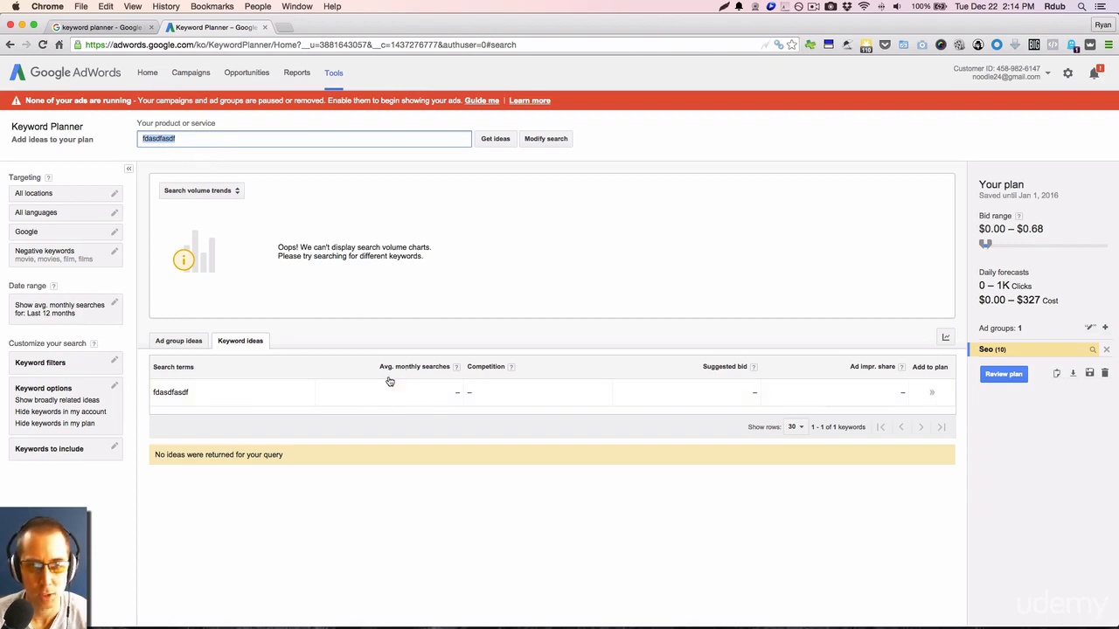
click(367, 341)
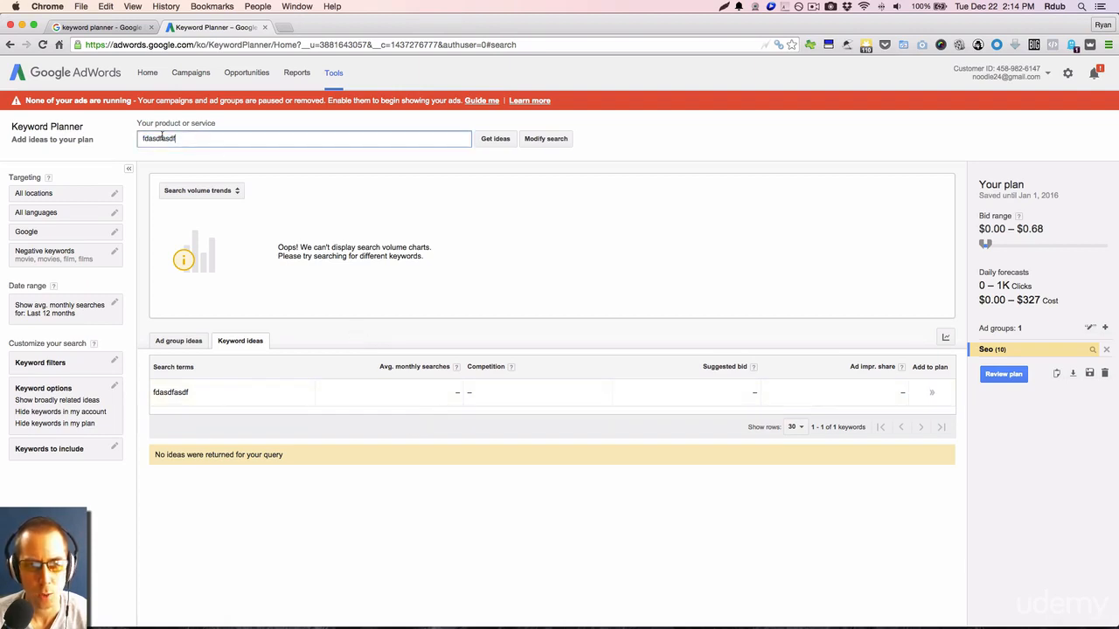
Replace the nonsense term with "seo" as the product or service and get its keyword ideas.
drag(204, 142, 128, 137)
text(seo)
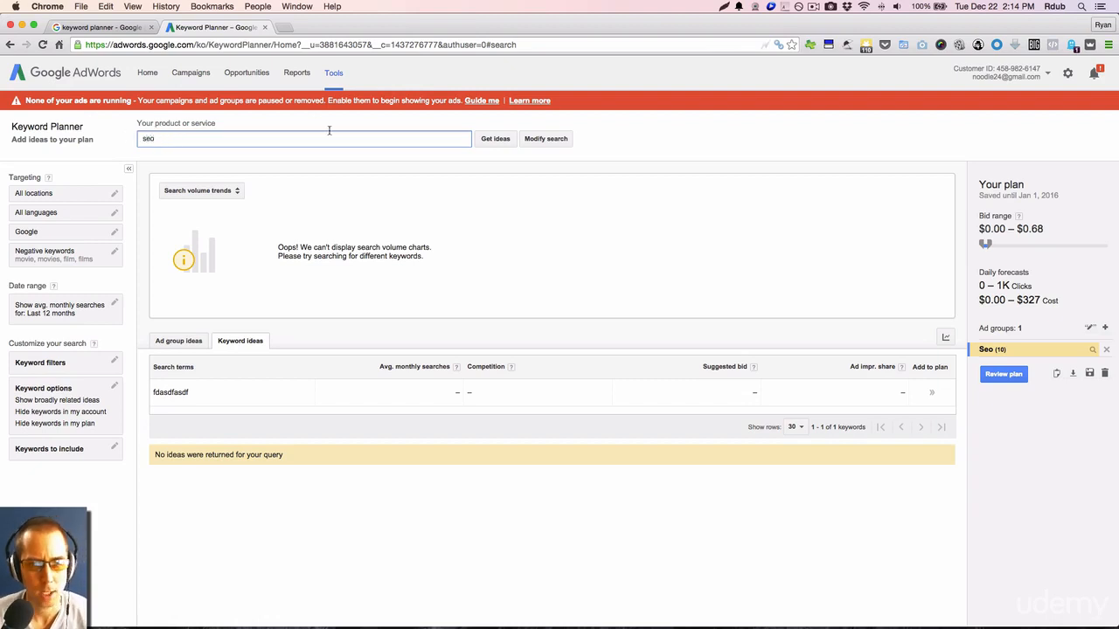
click(497, 140)
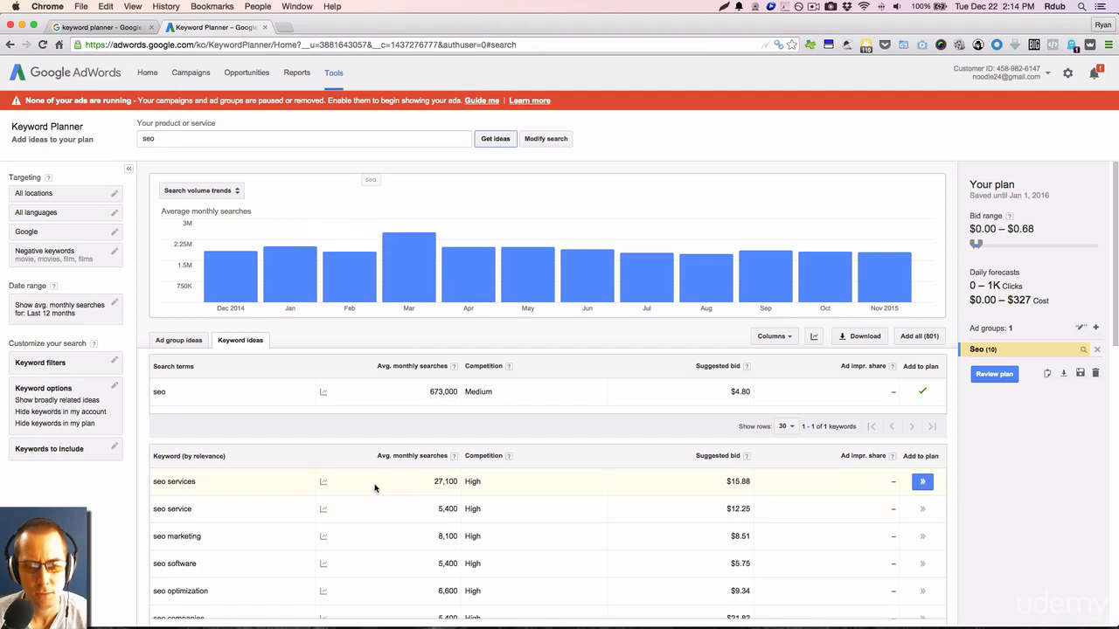
Examine the "seo" keyword ideas, comparing their average monthly searches, competition levels and suggested bids.
scroll(374, 488, down, 2)
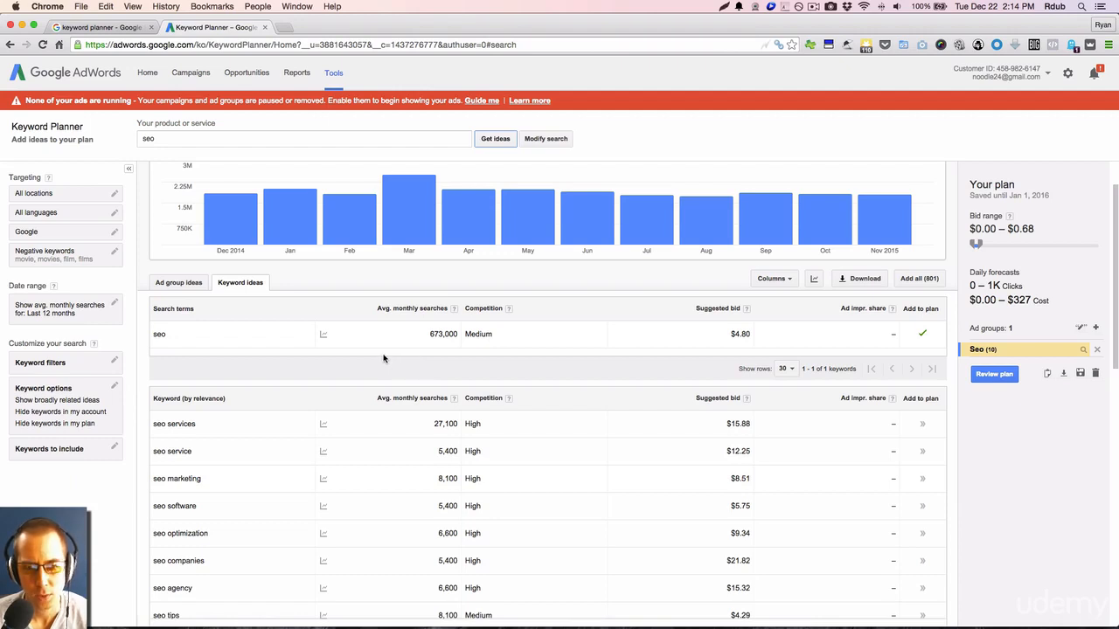
scroll(403, 369, down, 3)
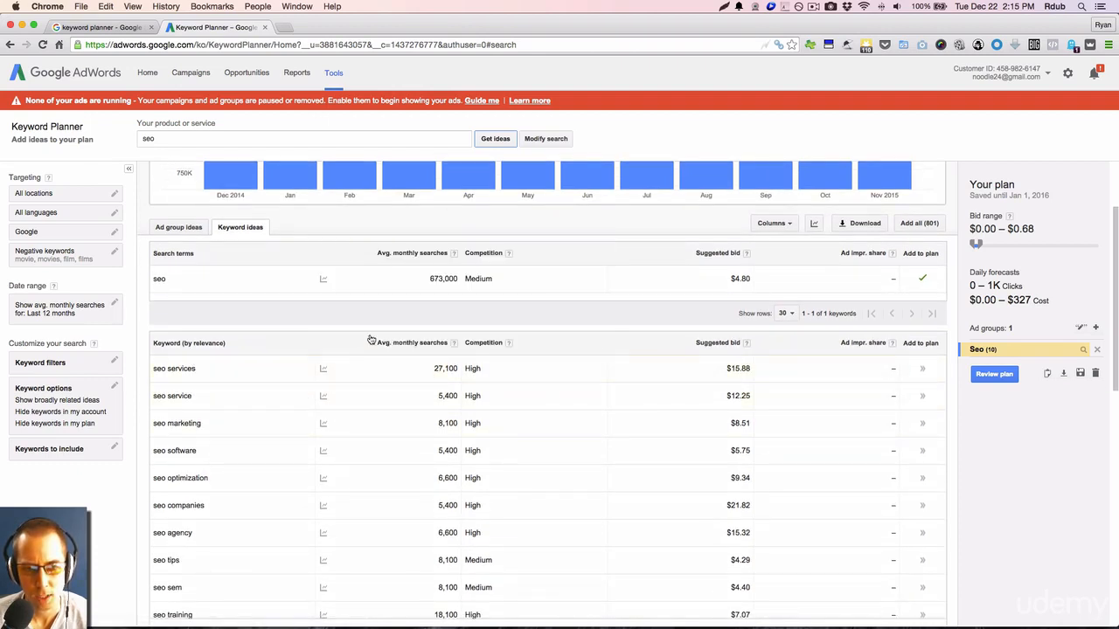
scroll(450, 424, down, 3)
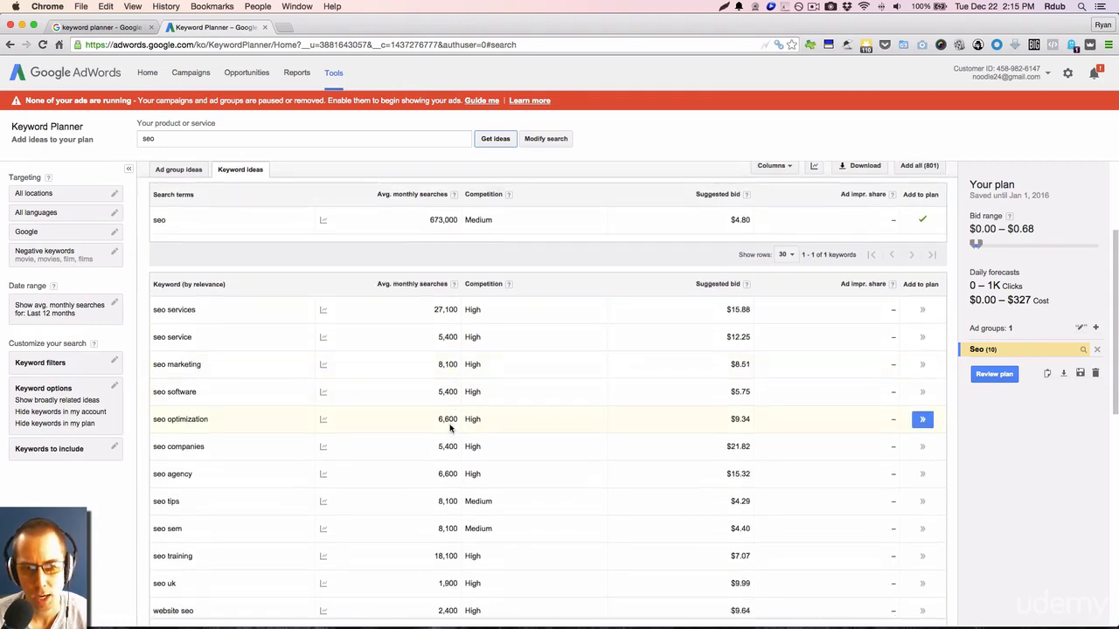
scroll(451, 427, up, 1)
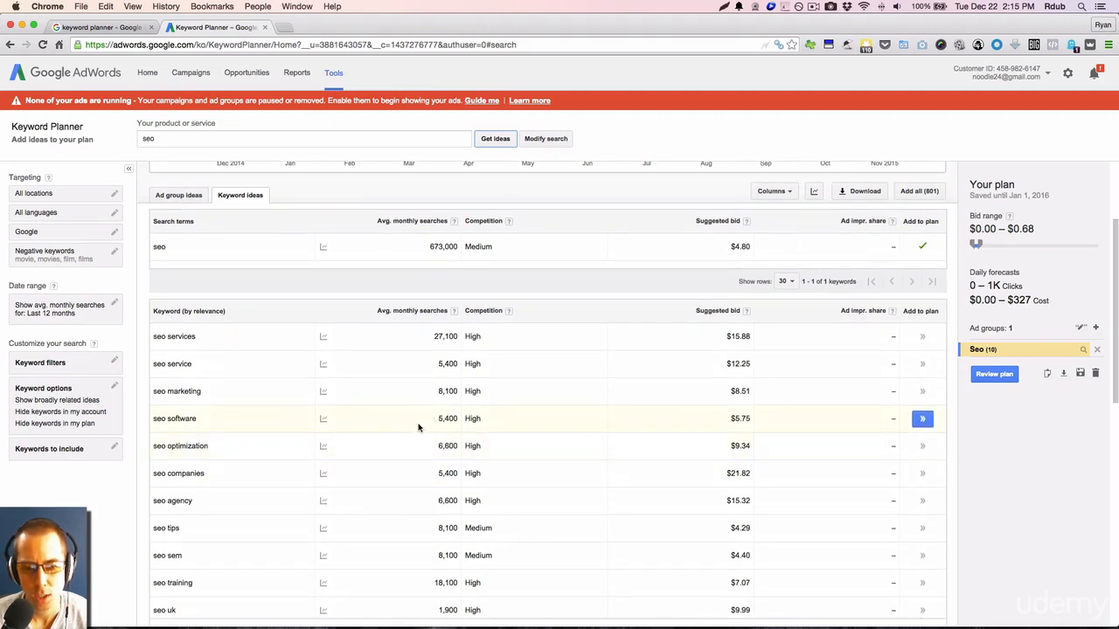
scroll(415, 428, up, 1)
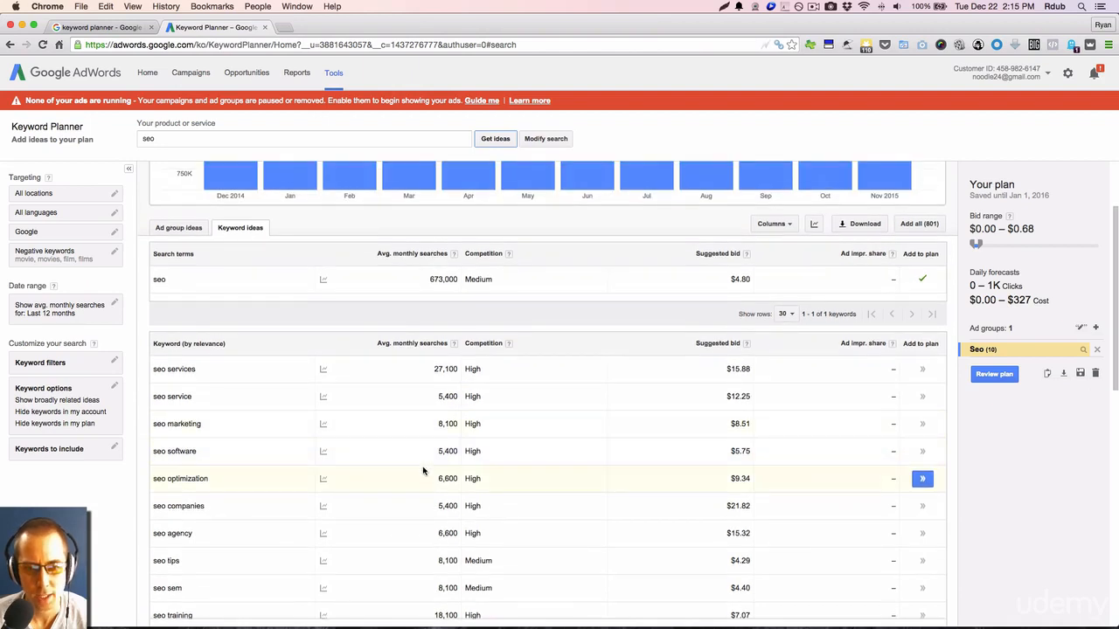
scroll(425, 468, down, 3)
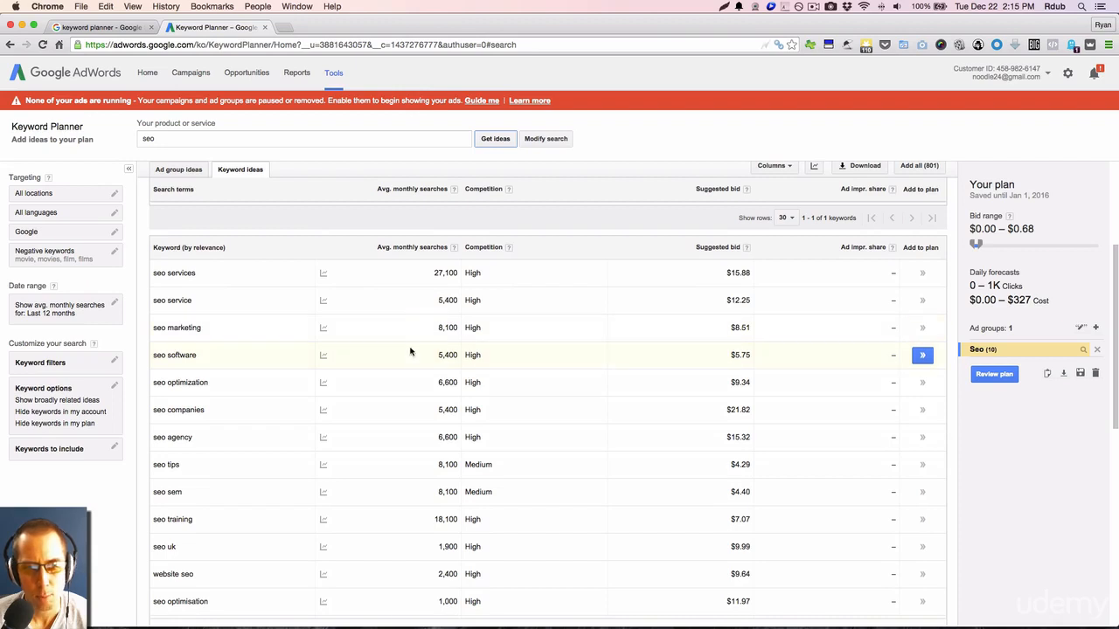
scroll(412, 352, up, 3)
scroll(398, 321, down, 1)
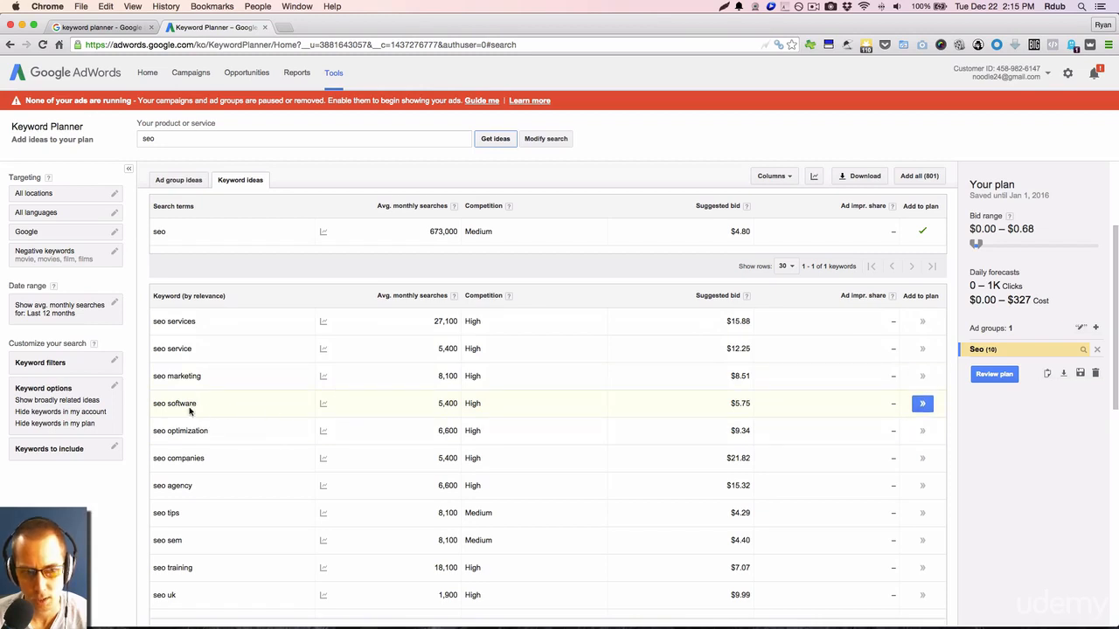
scroll(255, 414, down, 1)
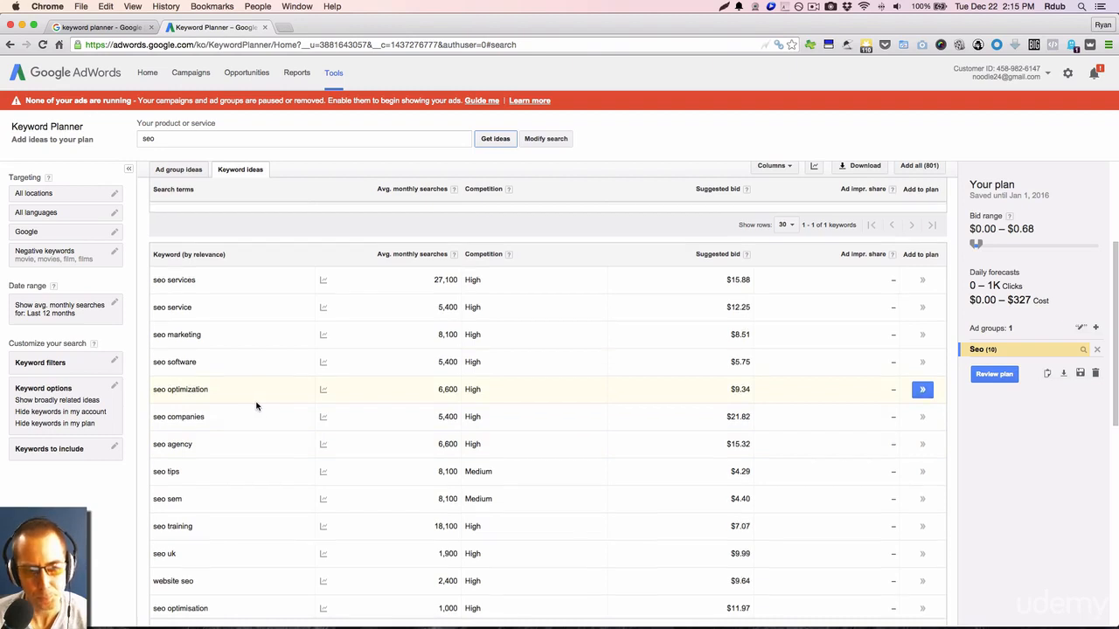
scroll(254, 406, down, 2)
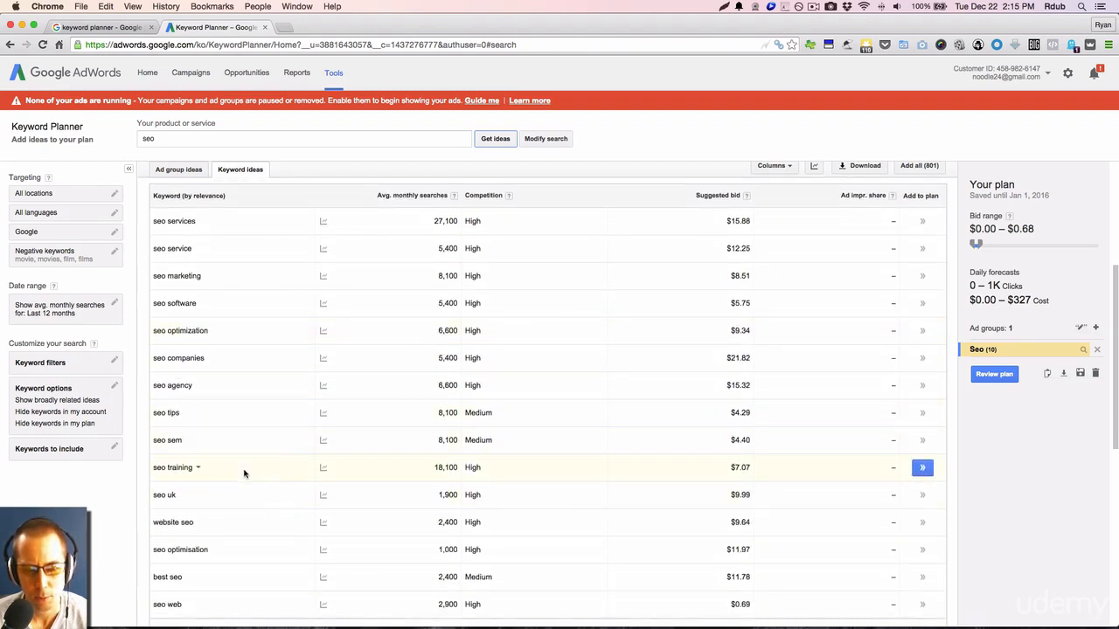
scroll(280, 466, down, 3)
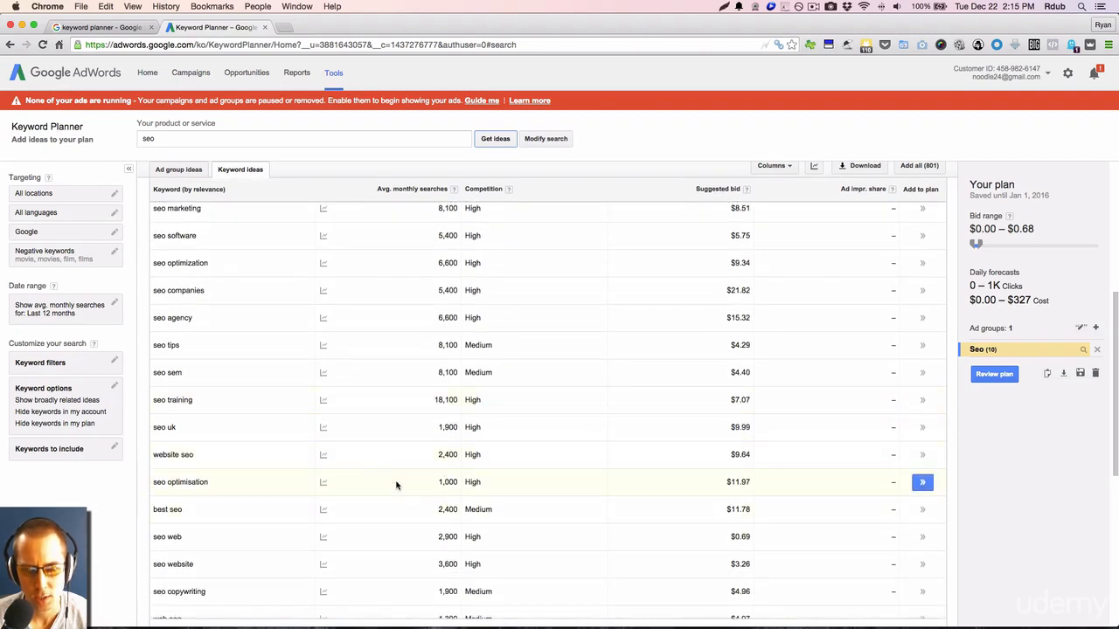
scroll(432, 508, up, 3)
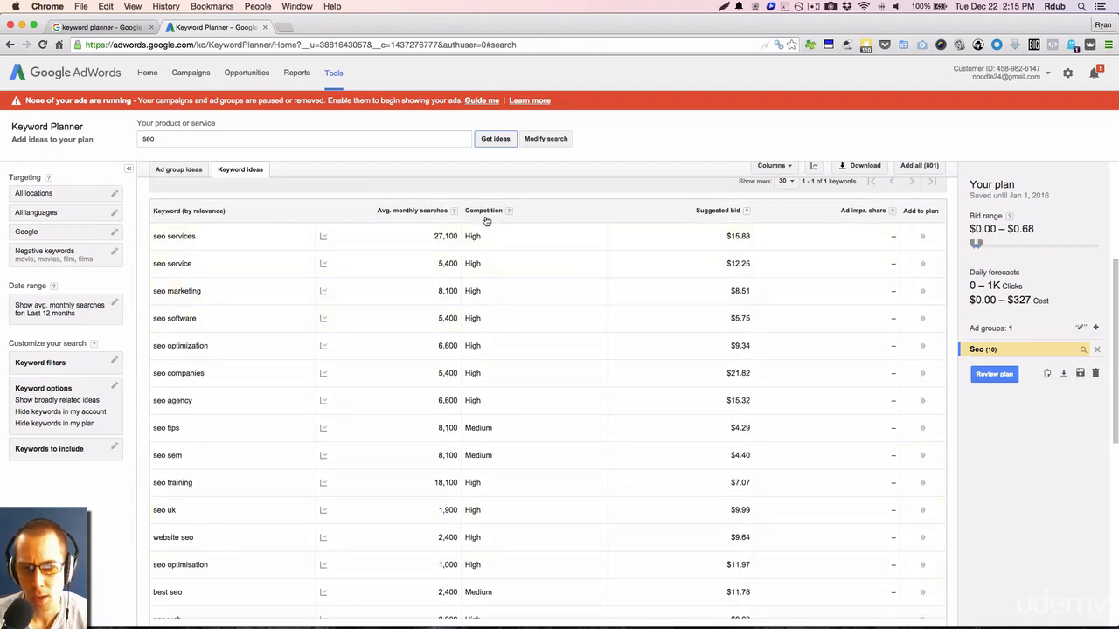
mouse_move(510, 213)
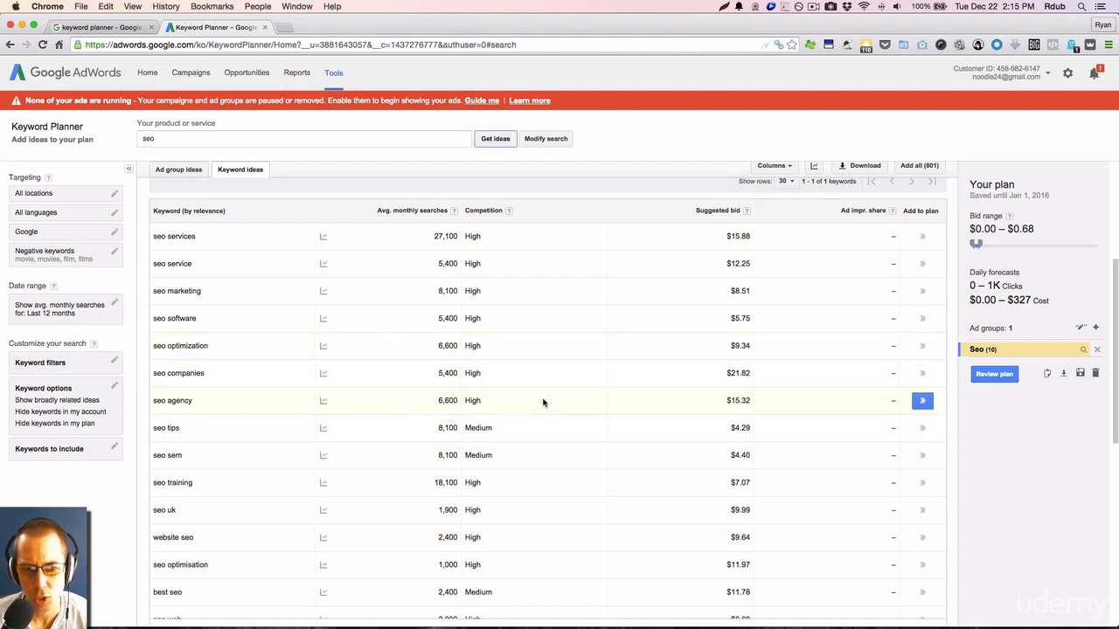
scroll(542, 400, down, 3)
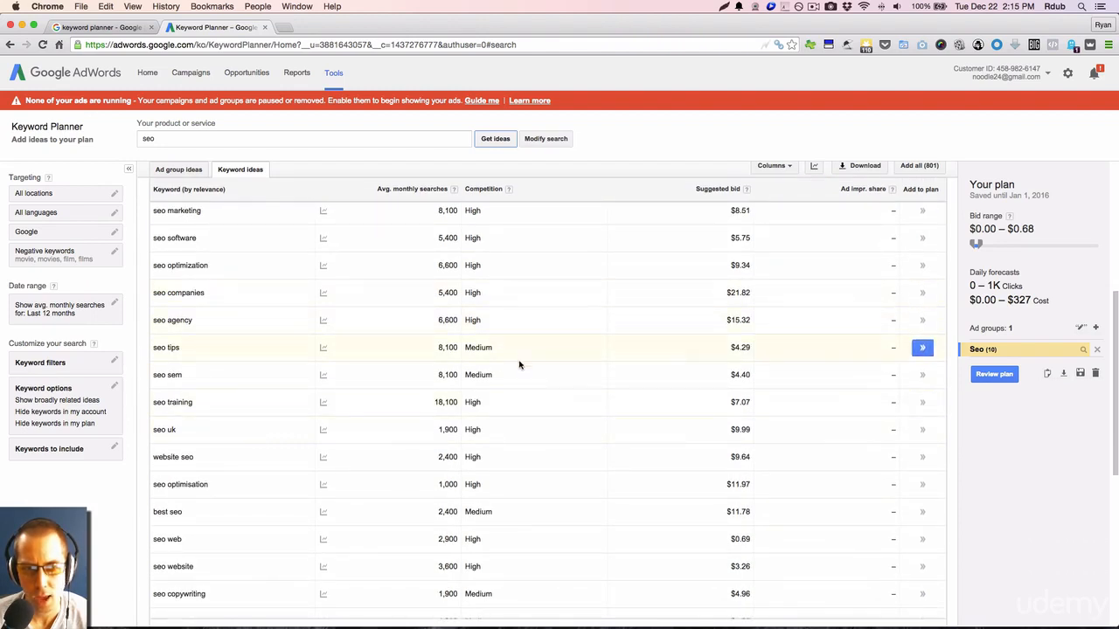
scroll(527, 343, up, 5)
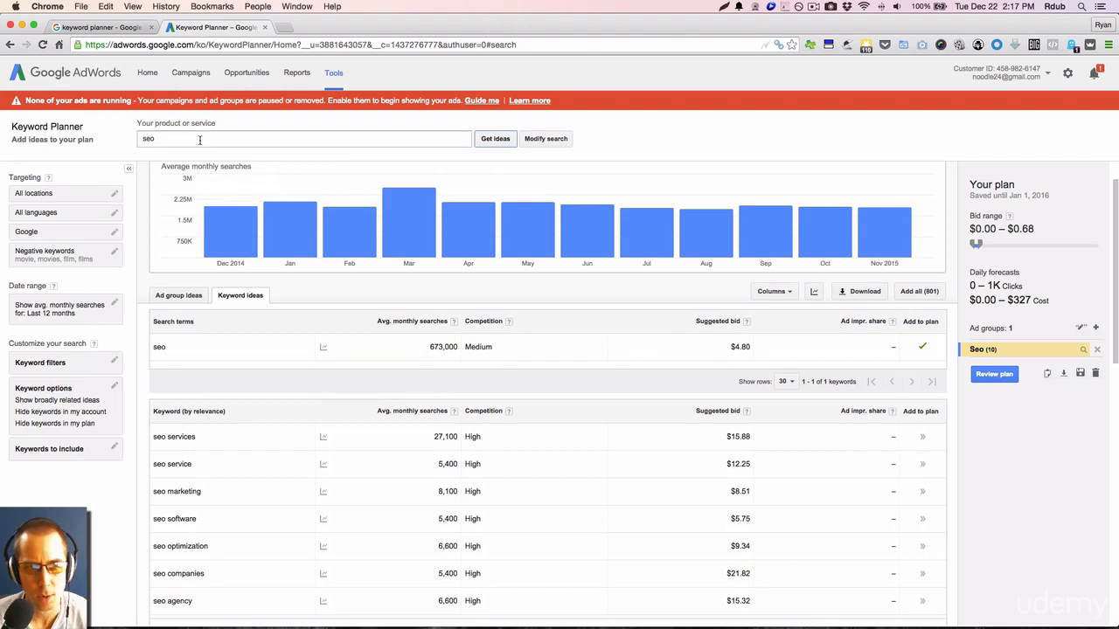
Replace "seo" with the spelling variants "orthopedics, orthopaedics" as the product or service and get their keyword ideas.
click(149, 139)
double_click(150, 139)
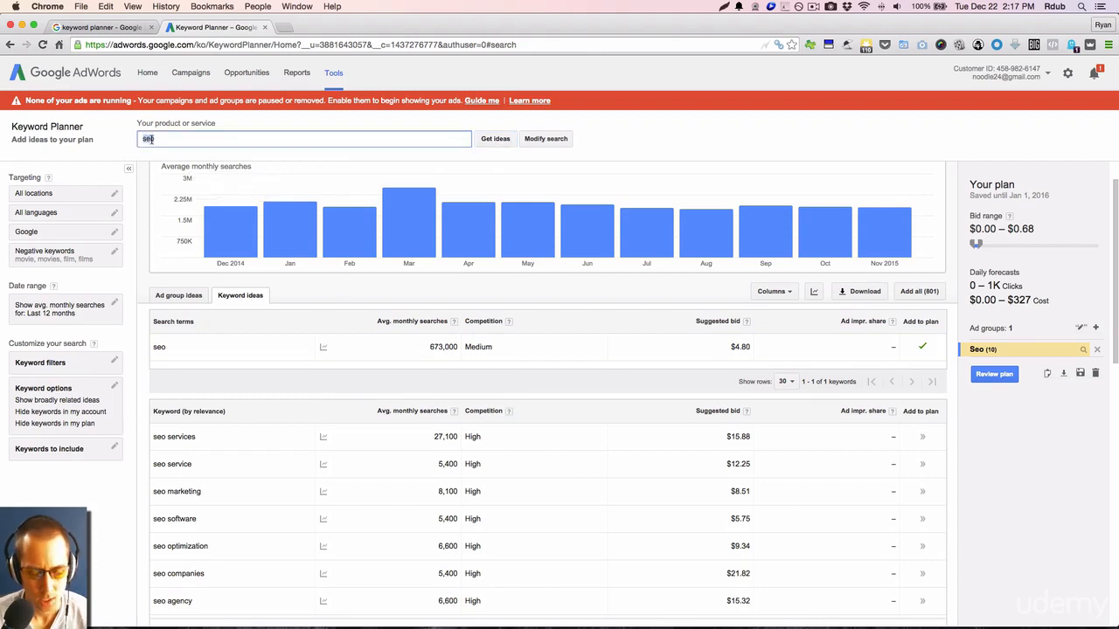
text(orthopedic, orthopaedic)
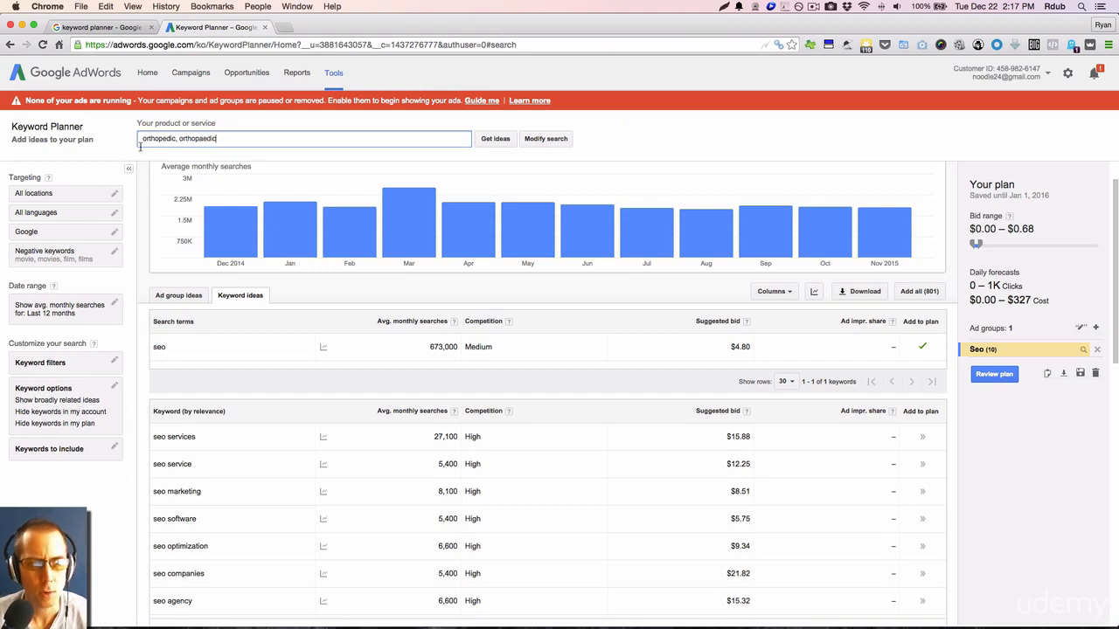
click(170, 138)
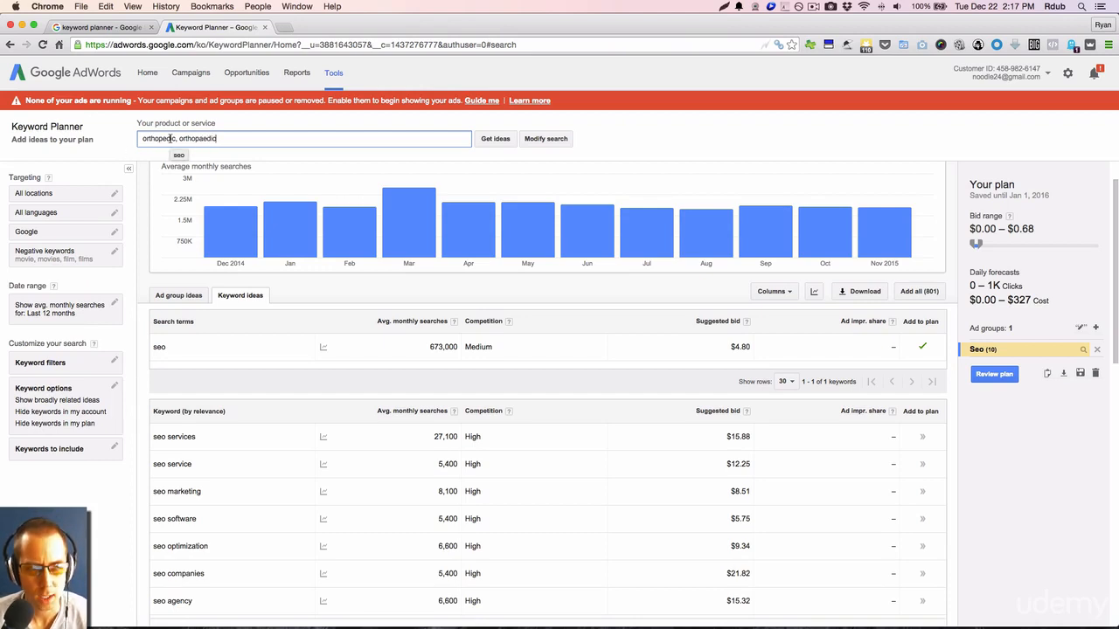
text(s)
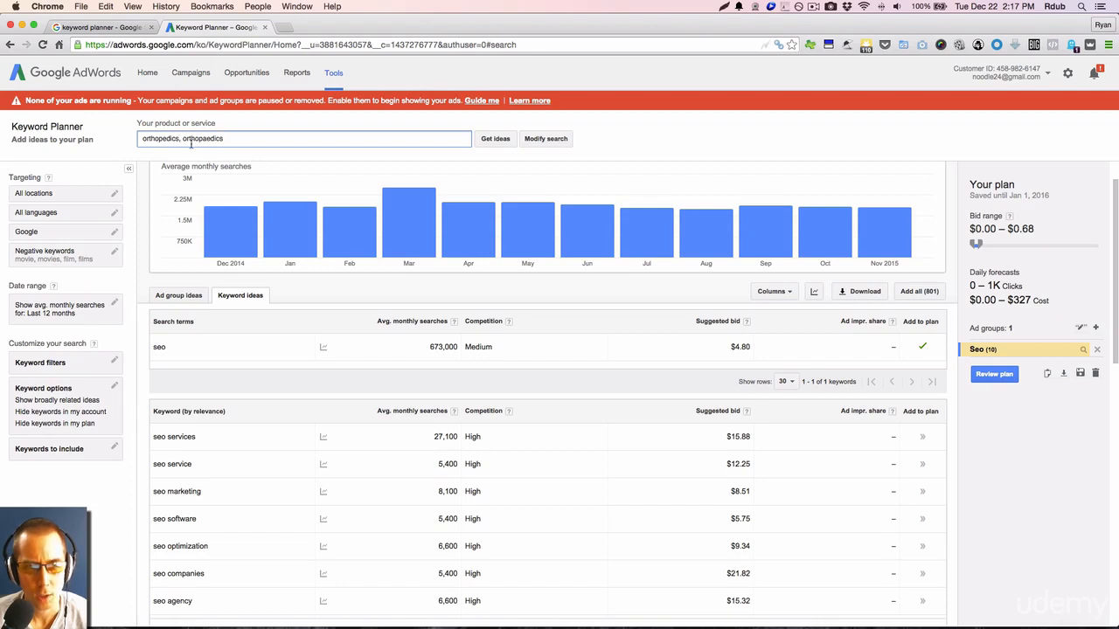
click(234, 140)
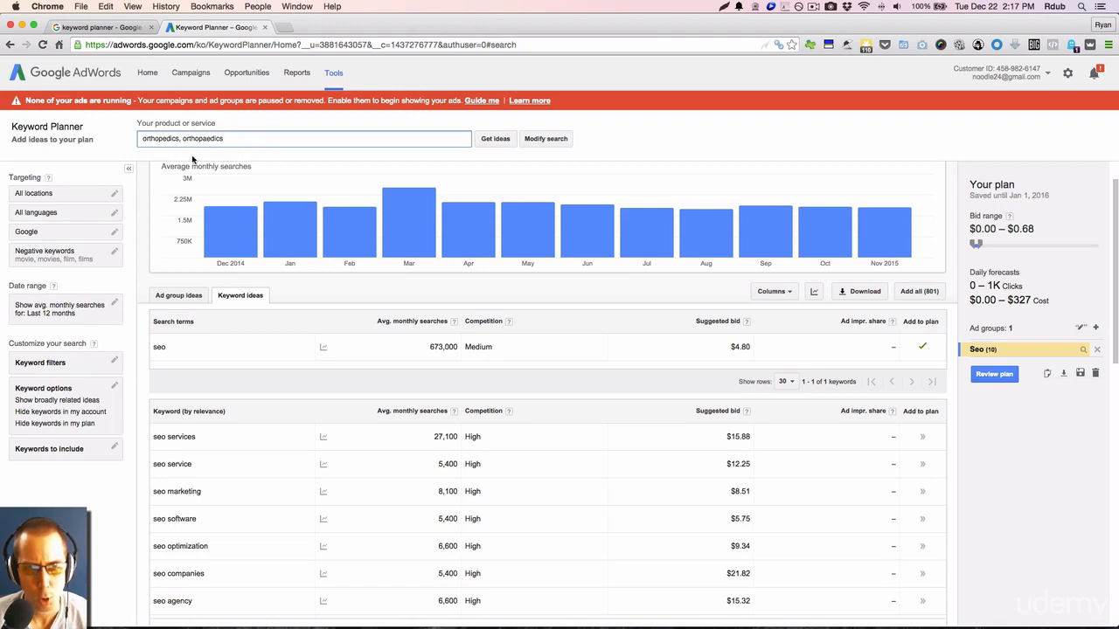
click(485, 142)
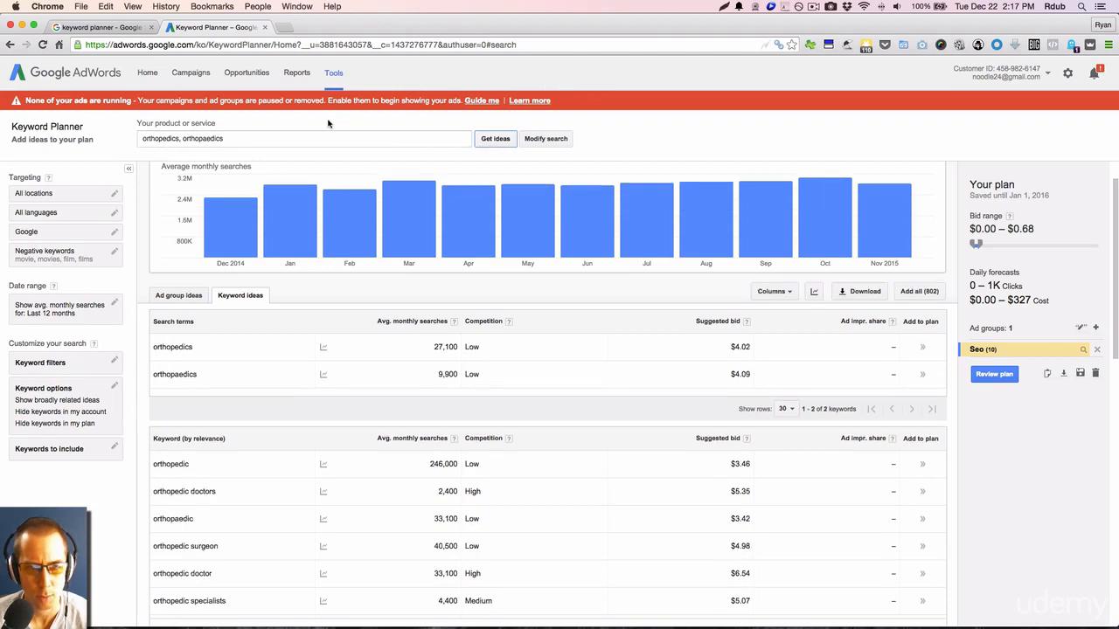
Compare the average monthly searches and competition of "orthopedics", "orthopaedics" and the related orthopedic keyword ideas.
click(168, 138)
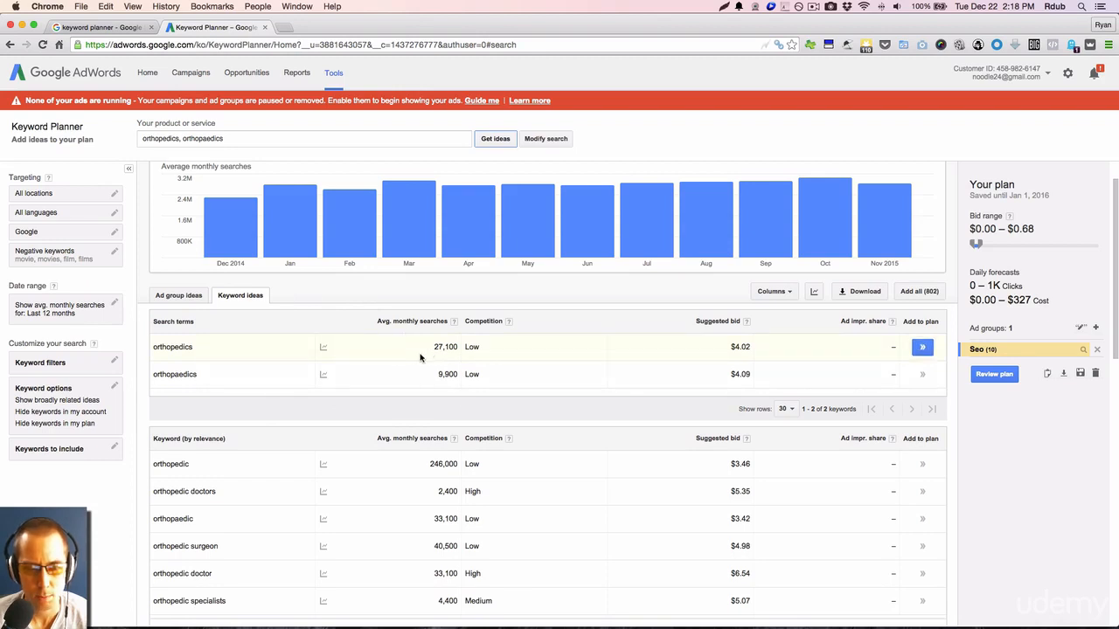
scroll(401, 365, down, 1)
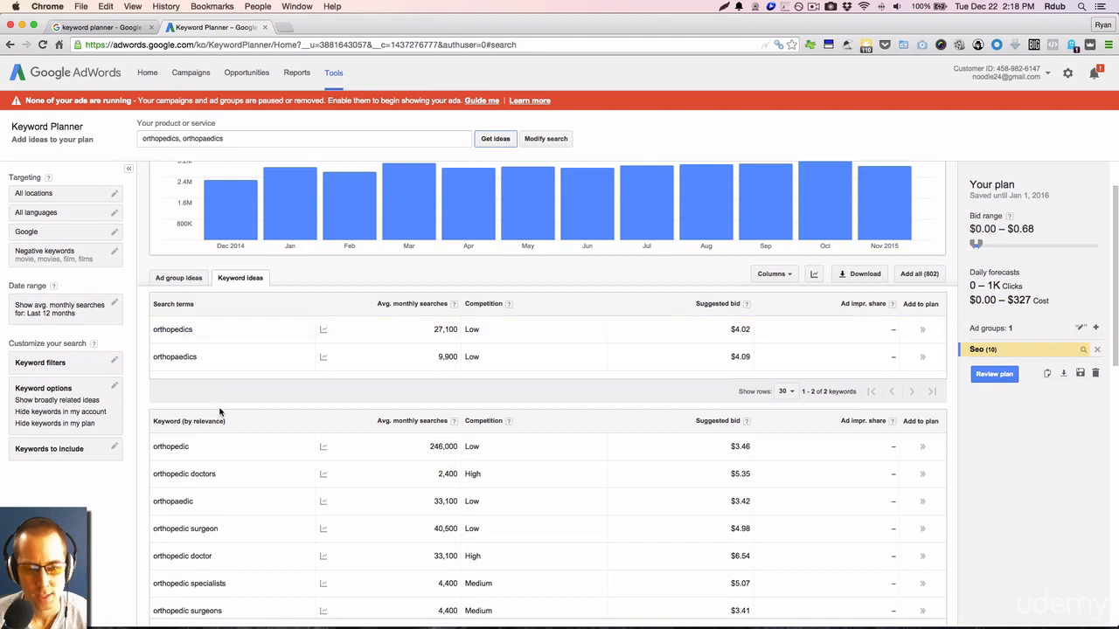
scroll(359, 411, up, 1)
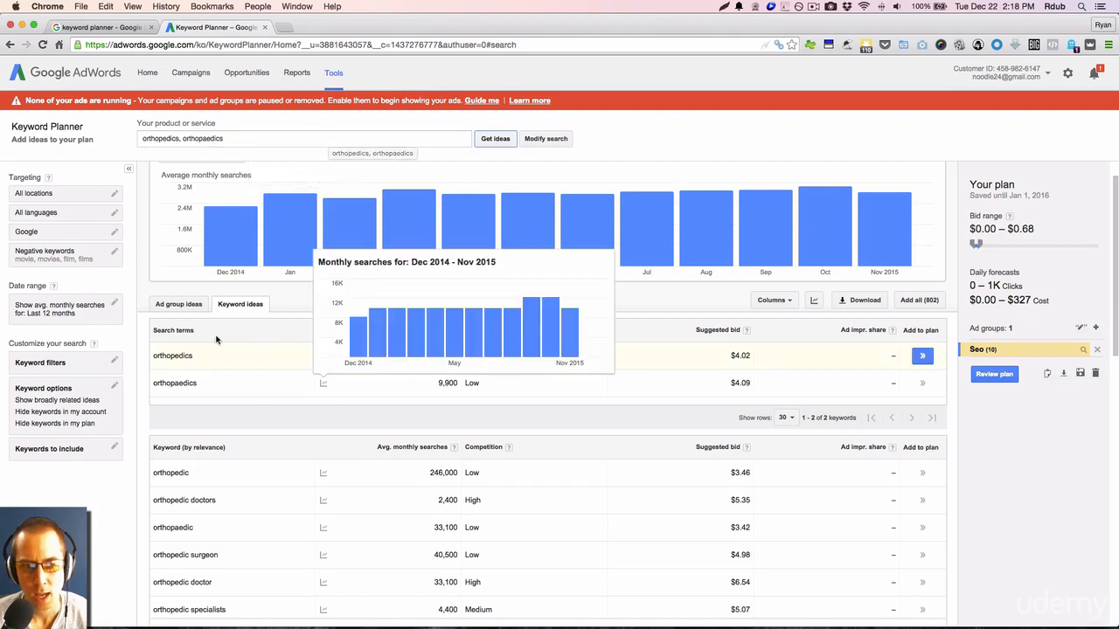
scroll(437, 409, down, 1)
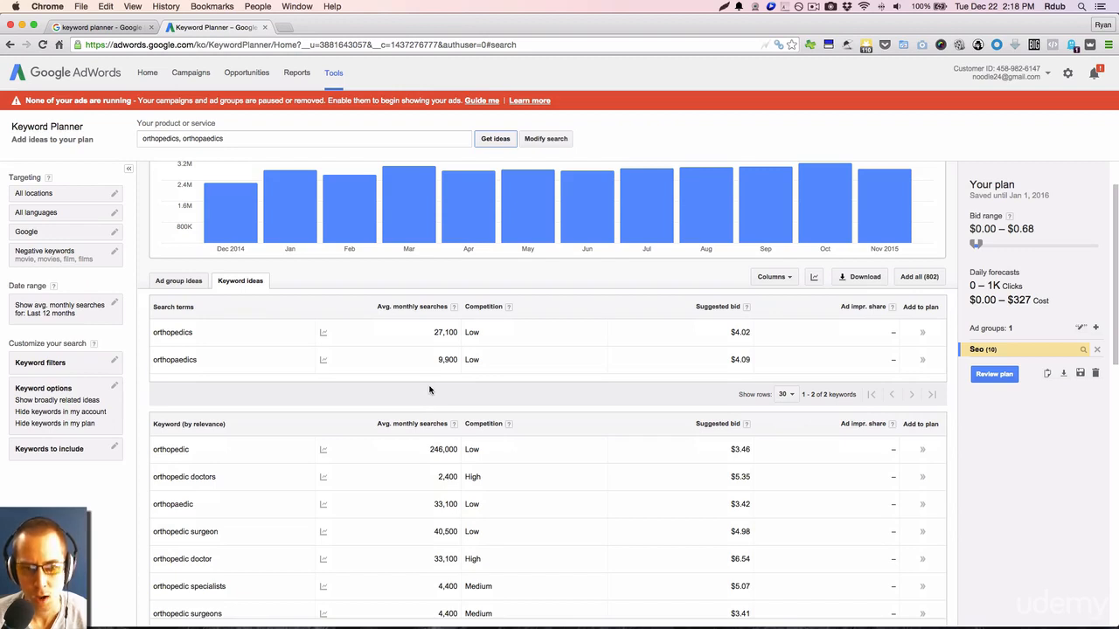
scroll(429, 389, down, 1)
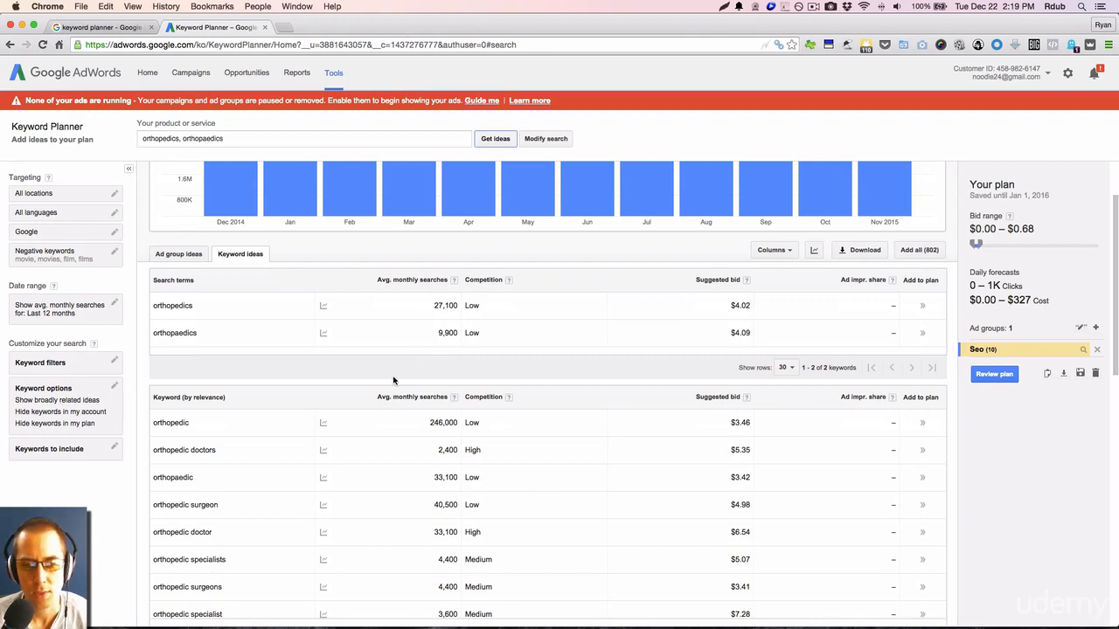
scroll(347, 368, down, 2)
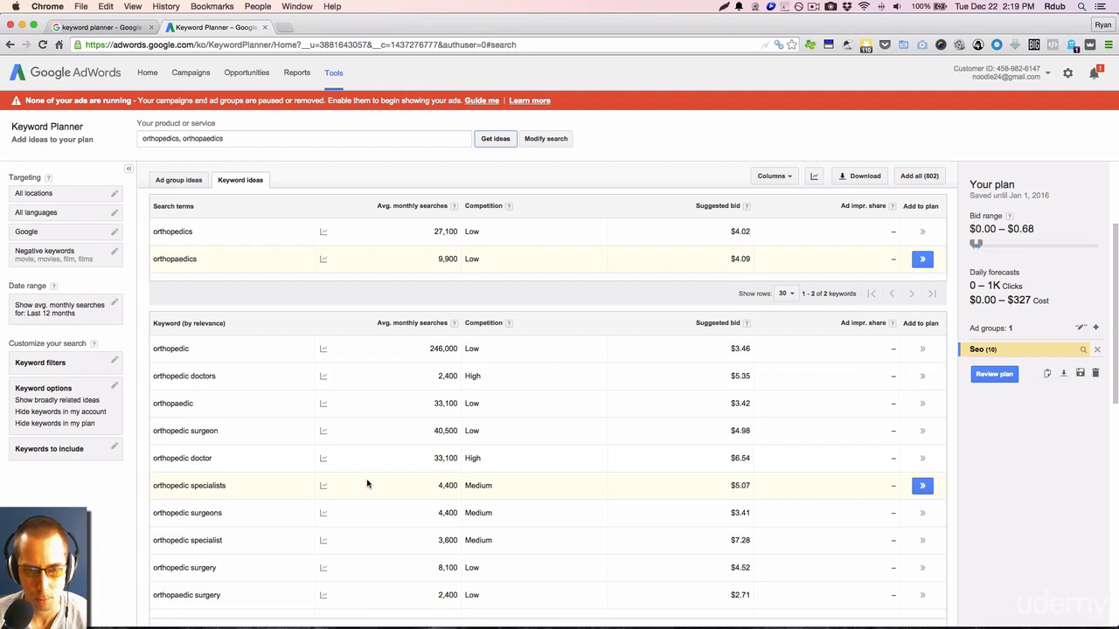
scroll(367, 483, up, 4)
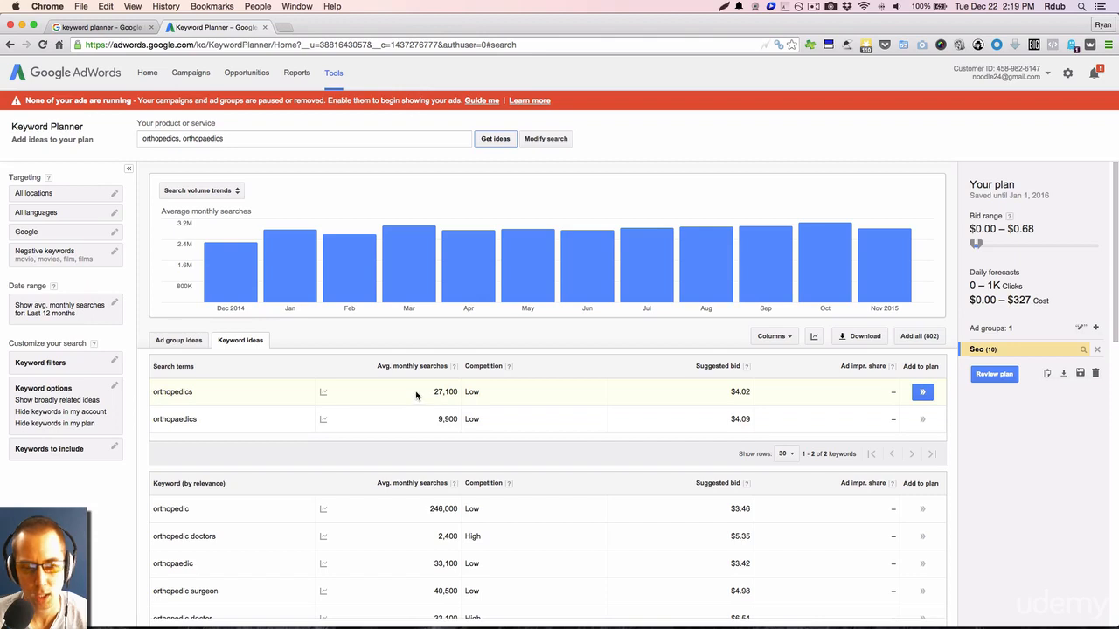
scroll(438, 426, down, 1)
scroll(438, 427, down, 2)
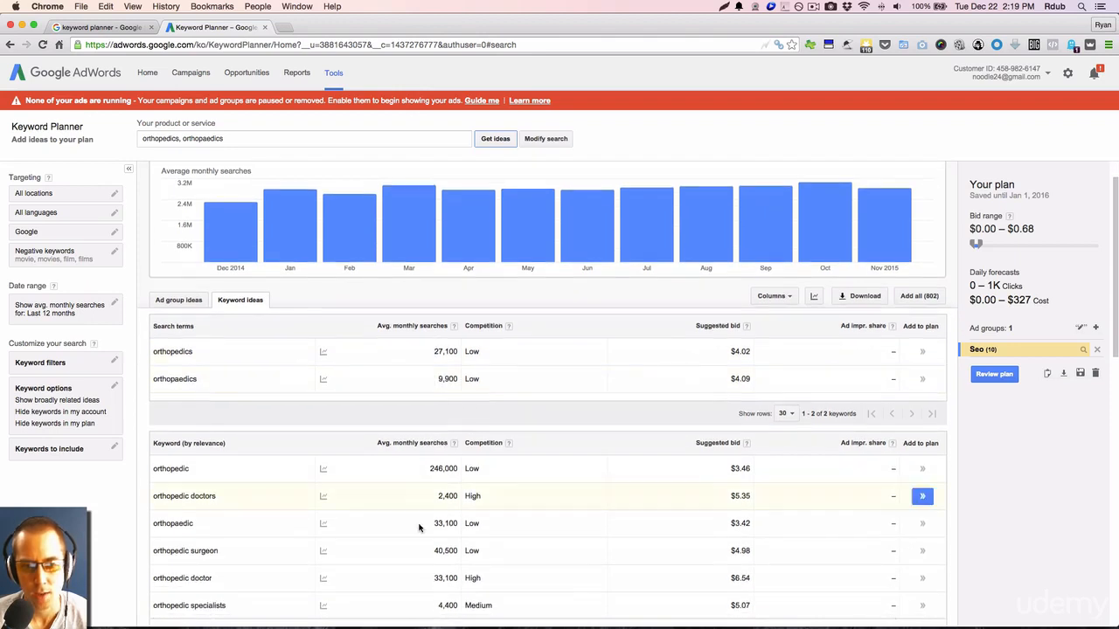
scroll(404, 431, up, 1)
scroll(404, 431, up, 1)
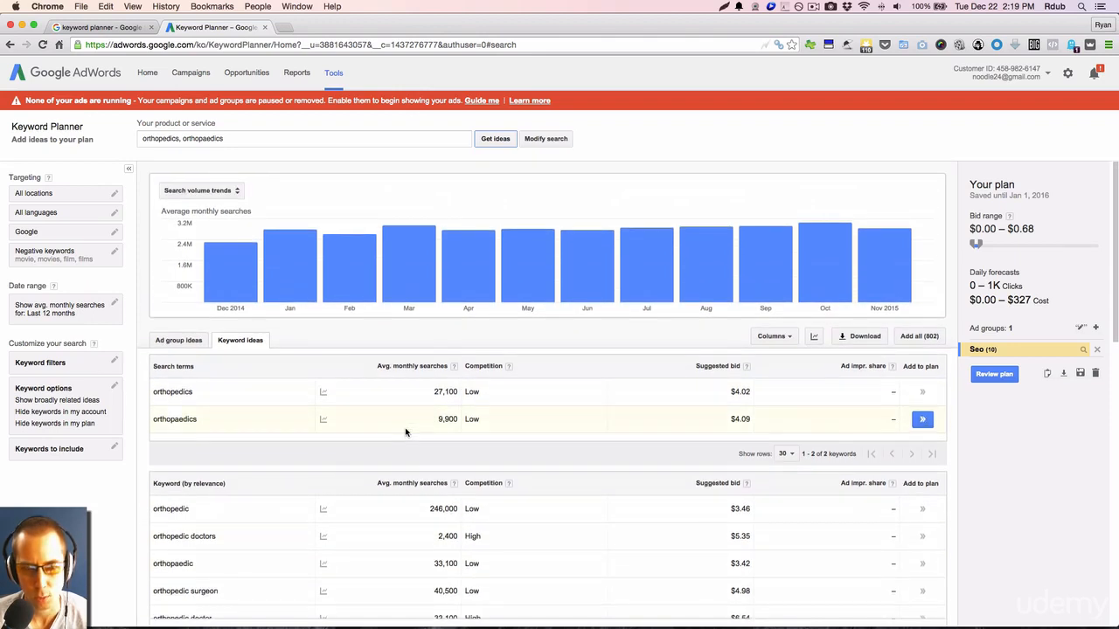